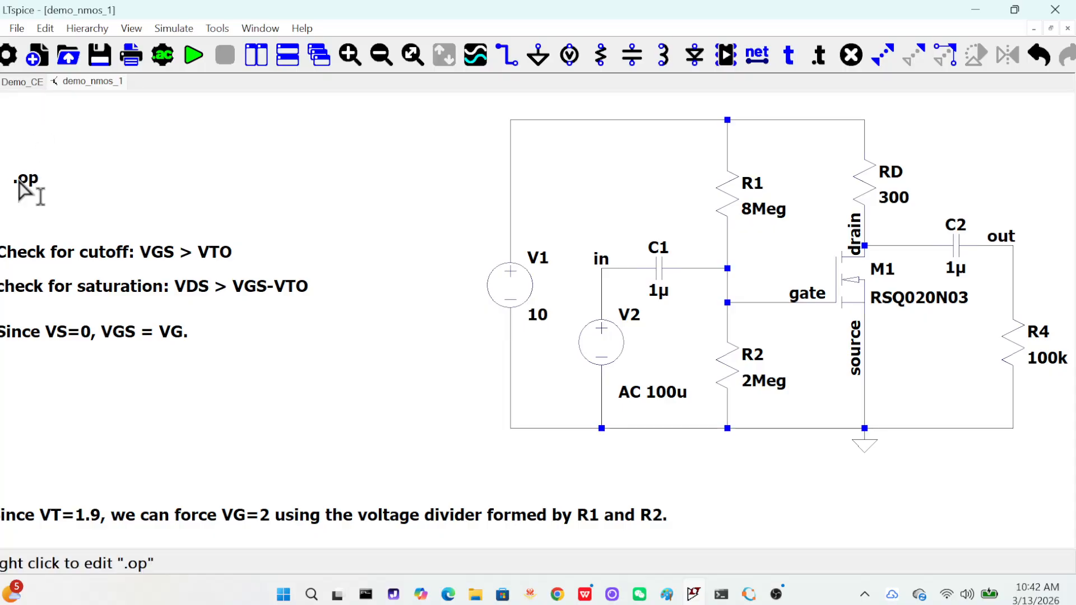
Delete the .op directive from the schematic.
click(42, 32)
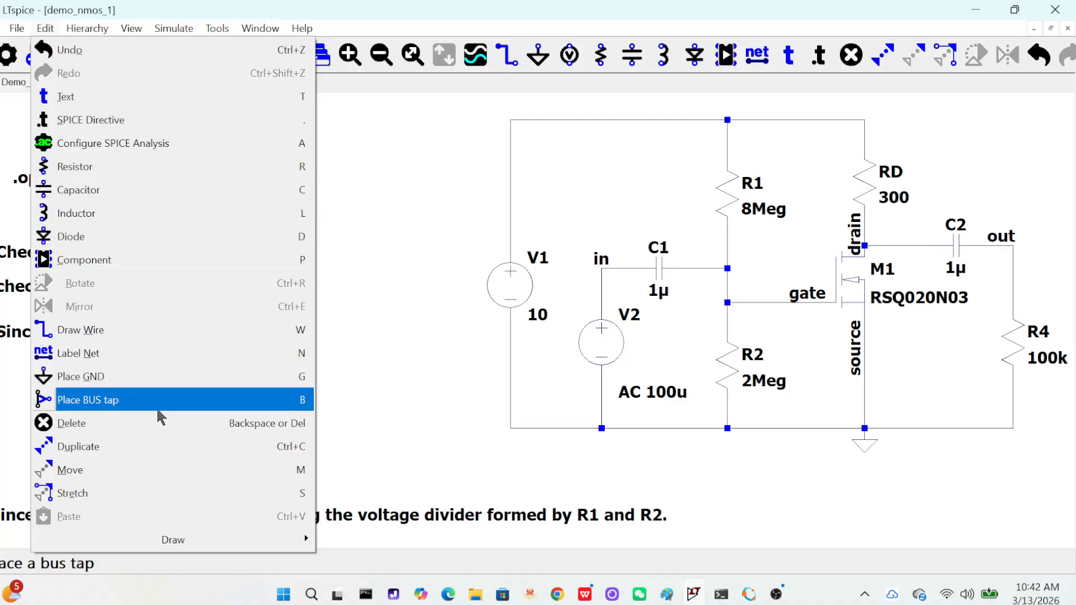
click(159, 424)
click(23, 180)
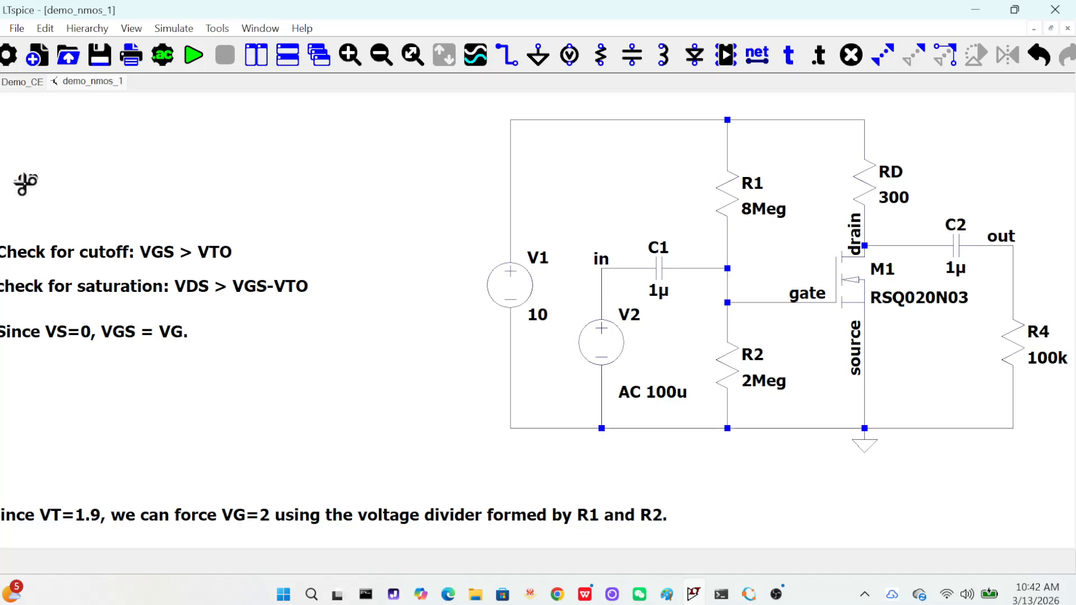
key(Escape)
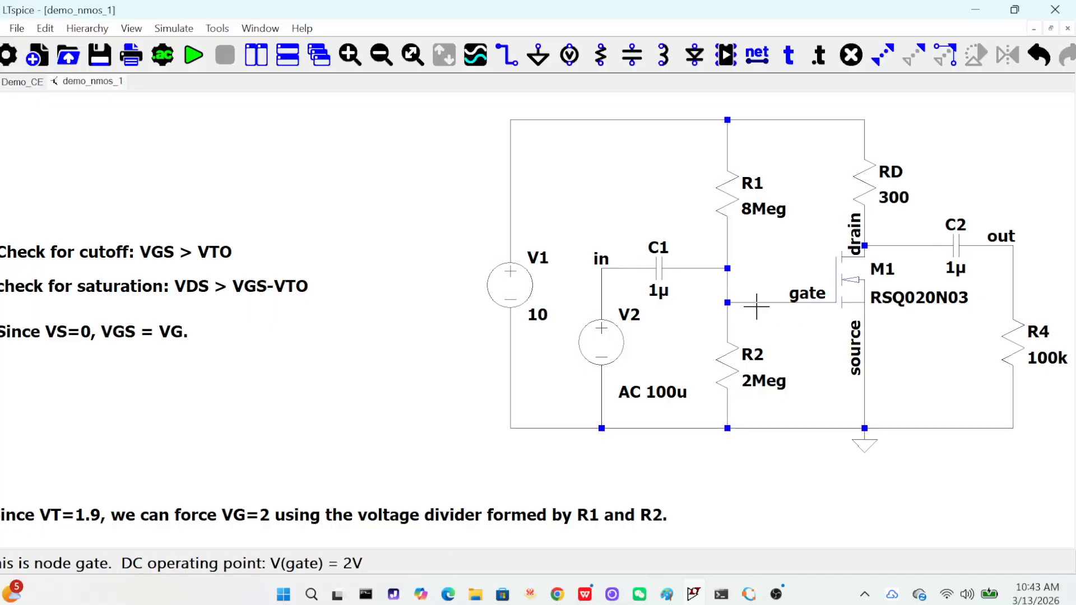
Delete the input branch with V2 and C1, then the output branch with C2, R4 and their wires.
click(45, 28)
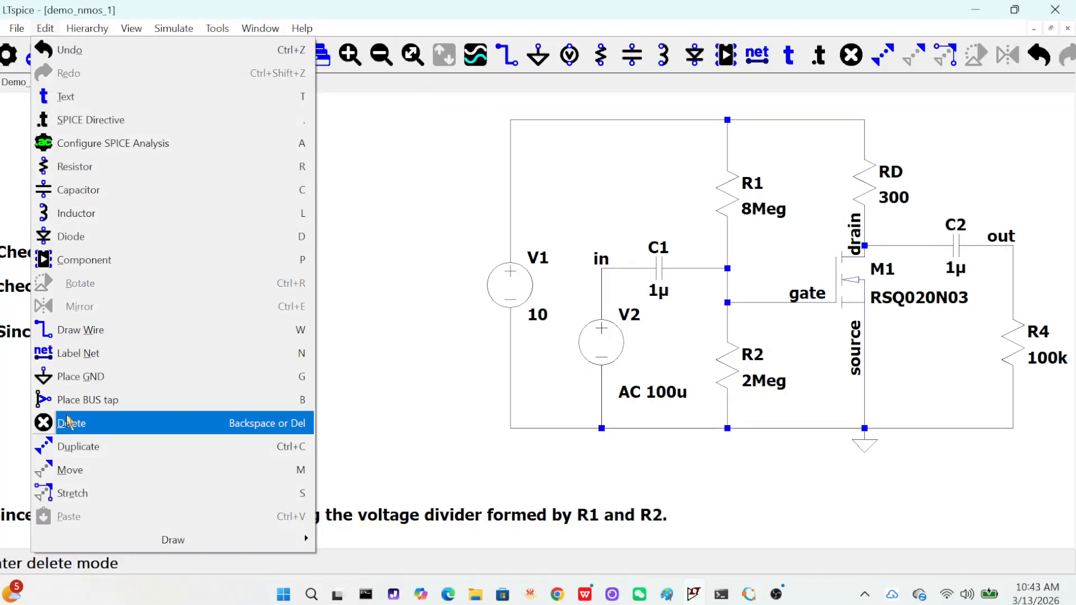
click(88, 426)
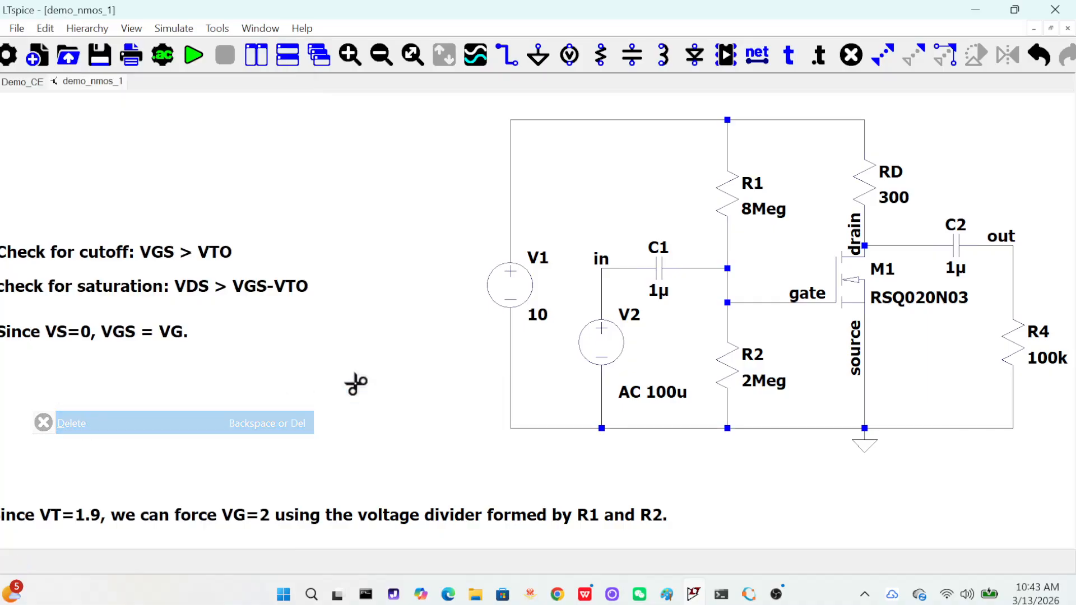
drag(569, 206, 694, 450)
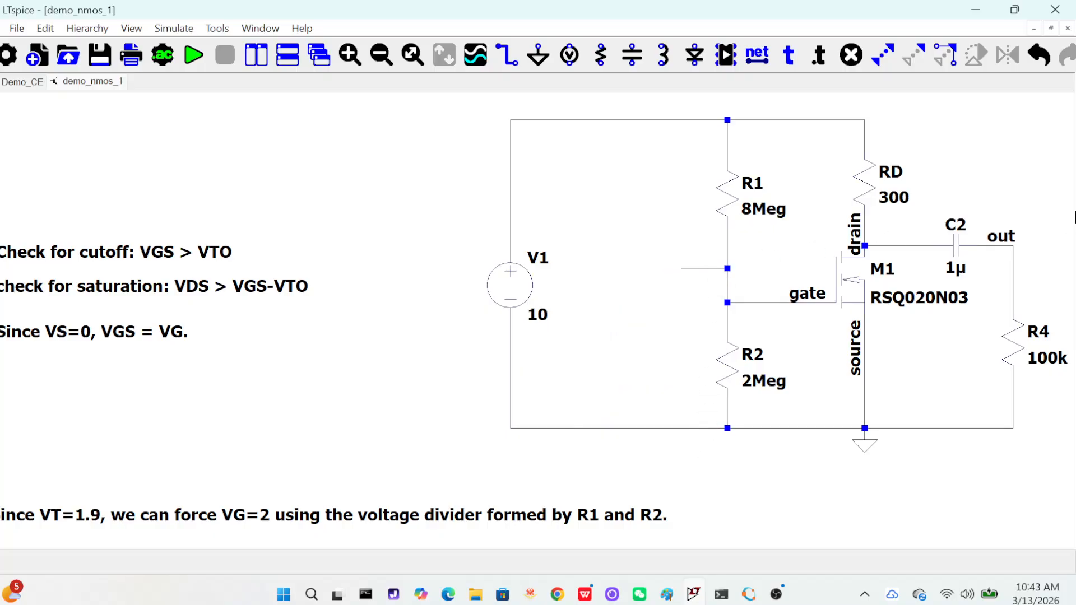
drag(937, 190, 1071, 459)
click(956, 247)
click(953, 428)
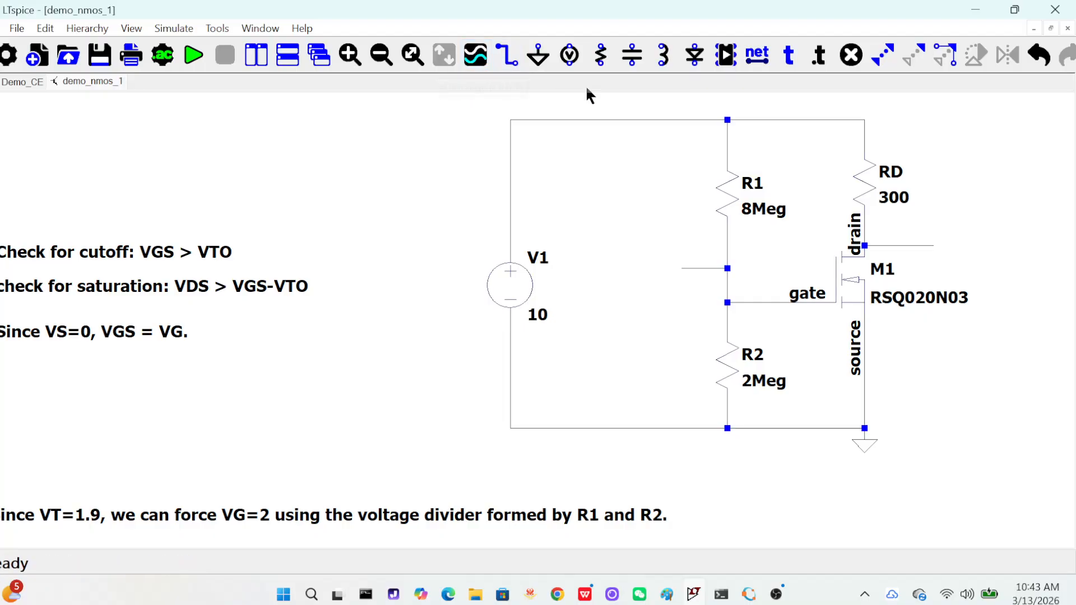
Undo the deletions of the input and output branches.
click(37, 29)
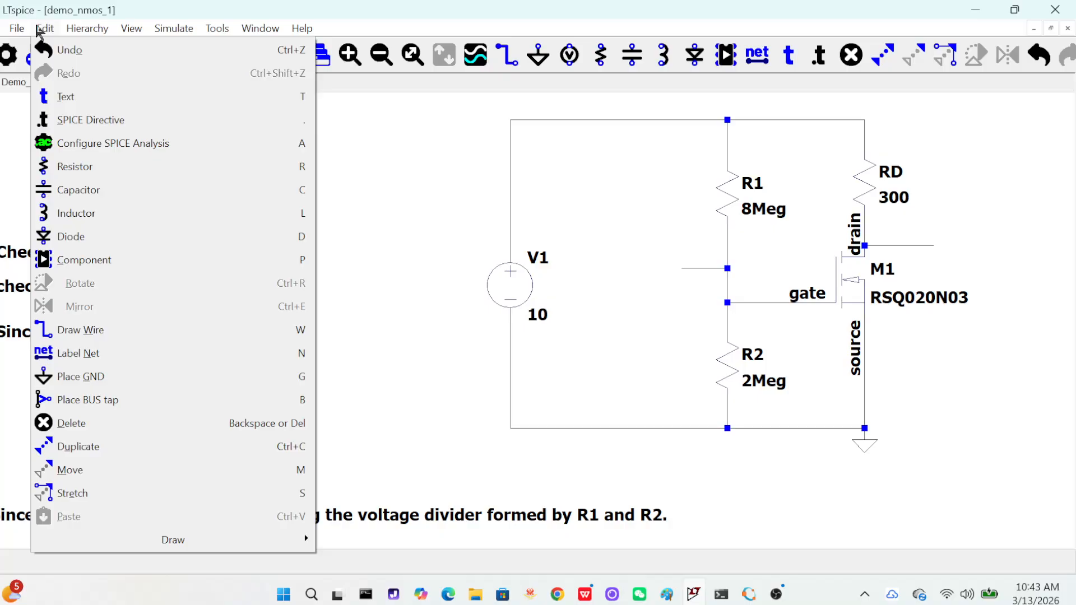
click(362, 18)
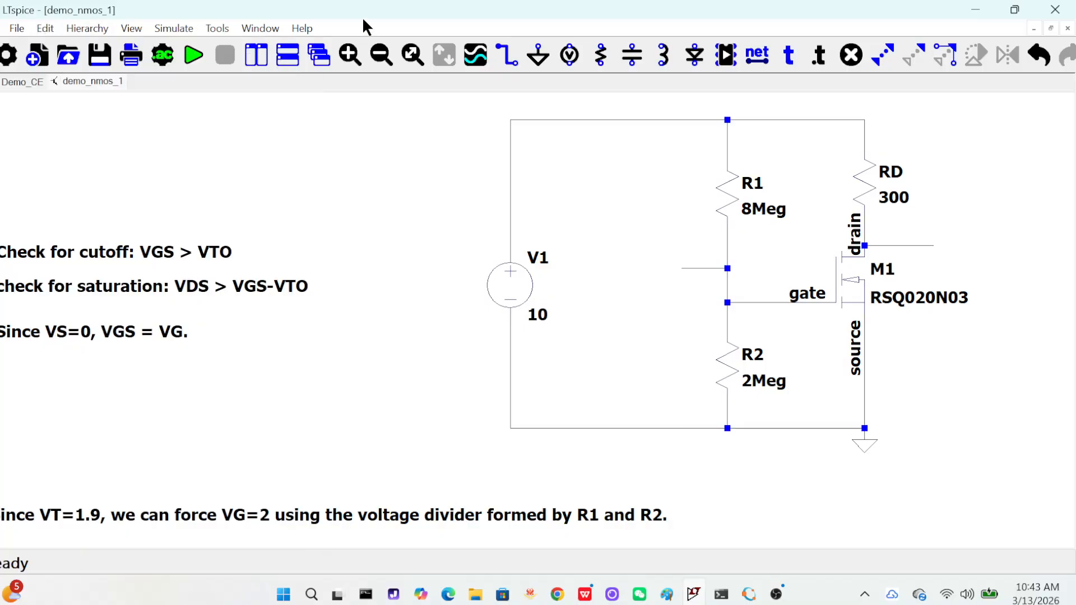
click(41, 29)
click(71, 53)
click(35, 24)
click(69, 52)
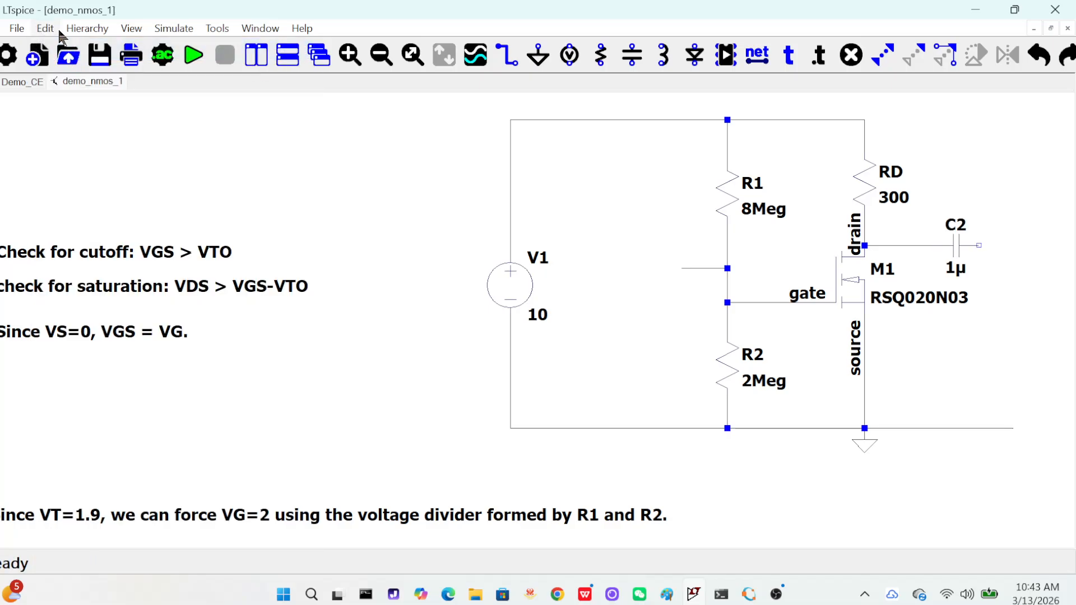
click(54, 26)
click(69, 51)
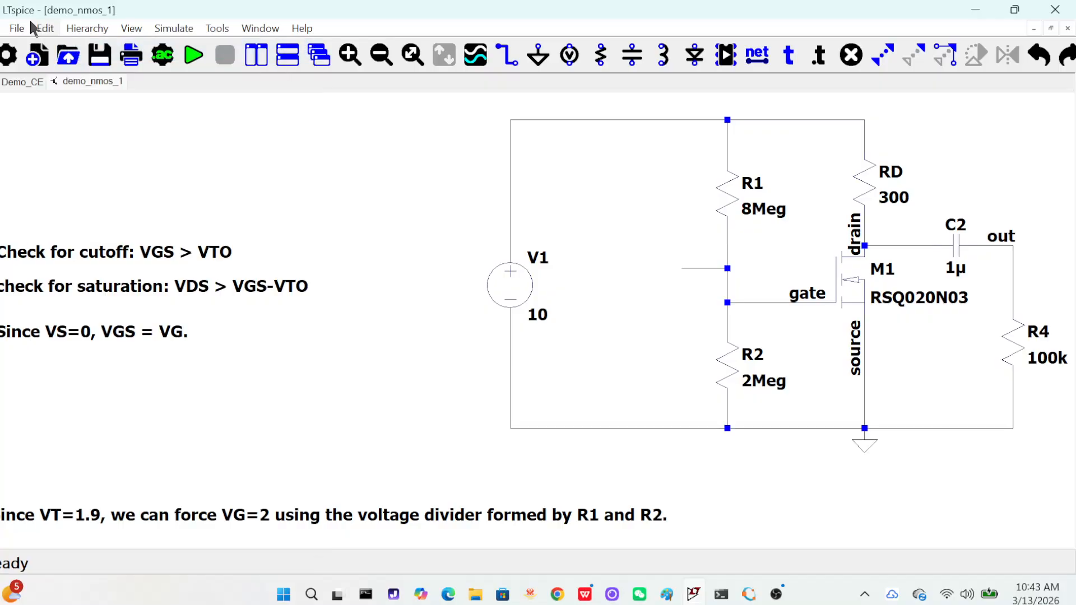
click(38, 26)
click(68, 51)
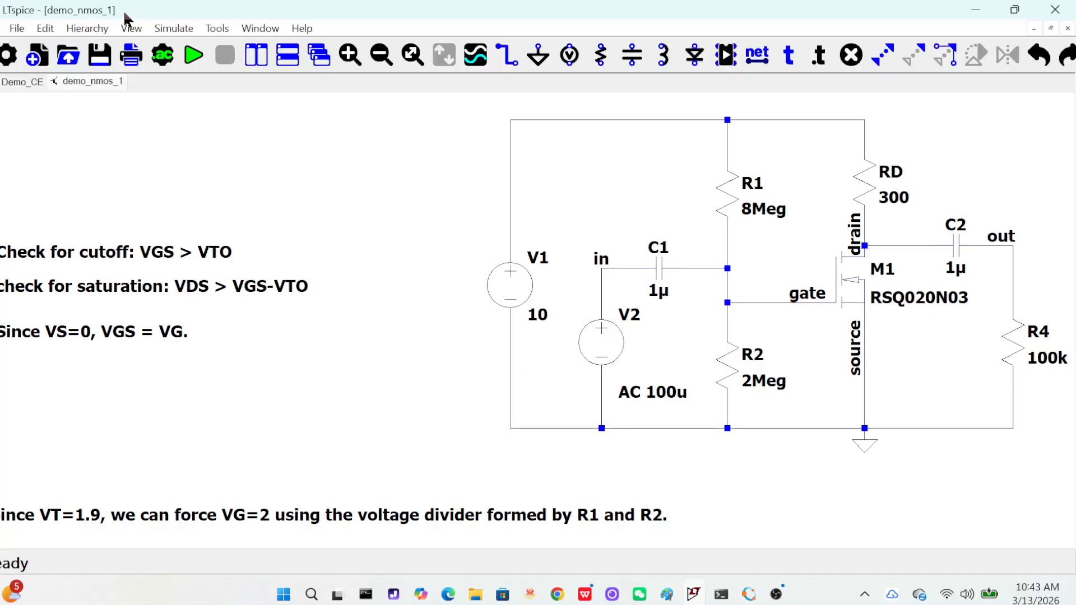
Restore the maximized program window to its smaller size.
double_click(124, 14)
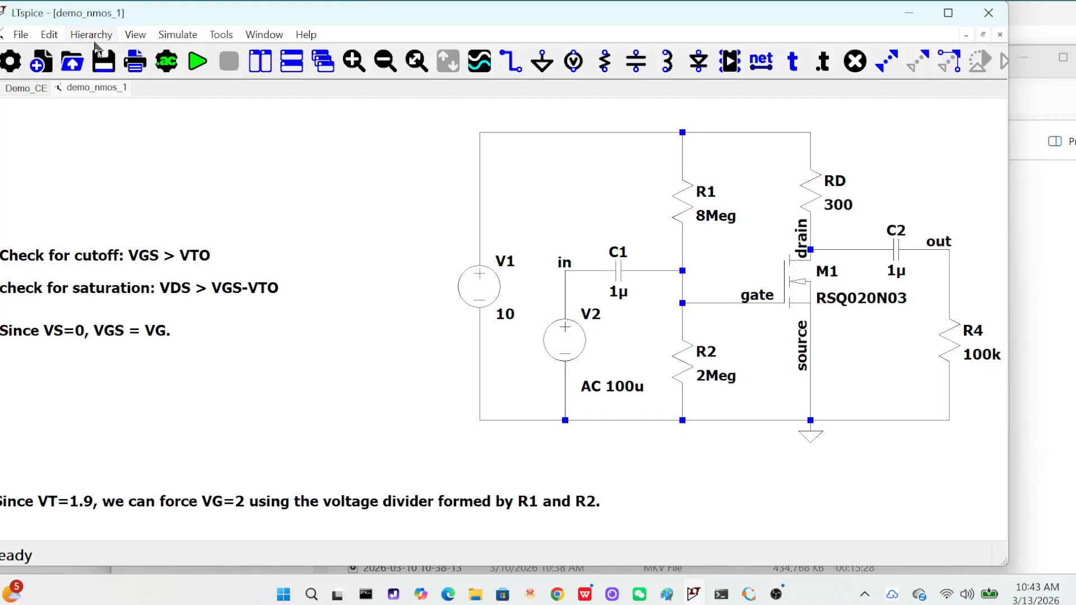
click(135, 34)
click(175, 101)
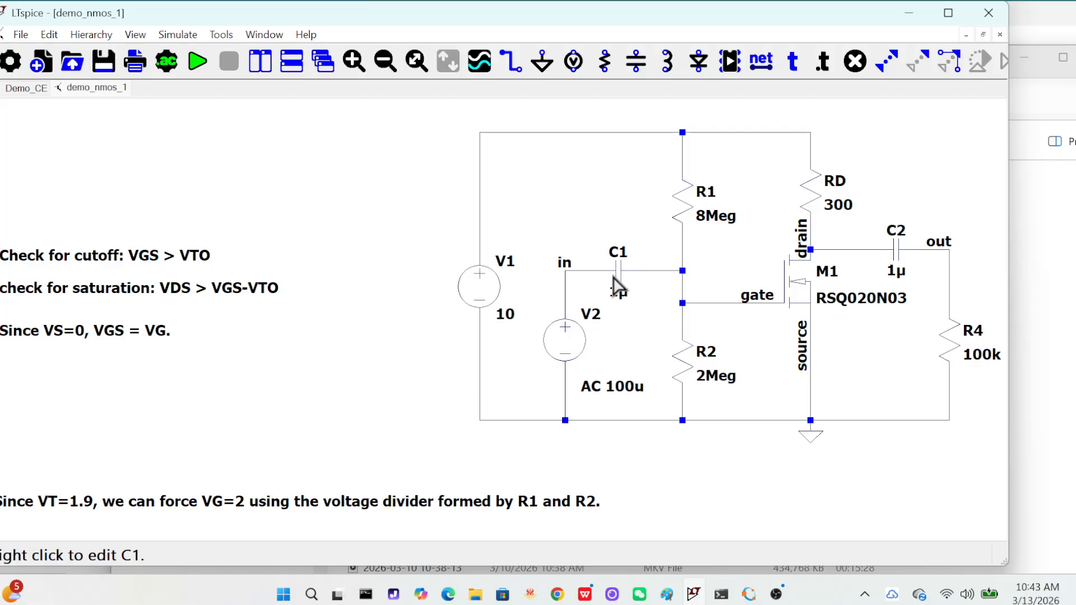
Configure a decade AC analysis with 100 points per decade from 100 to 0.5g and place its directive below the VGS = VG note.
click(49, 34)
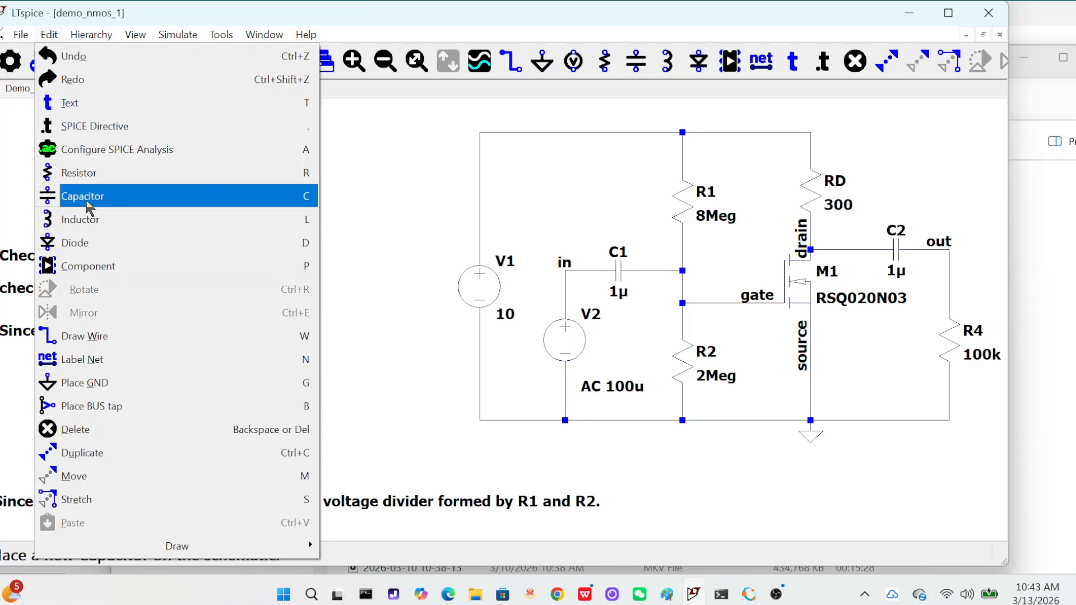
click(120, 149)
click(364, 174)
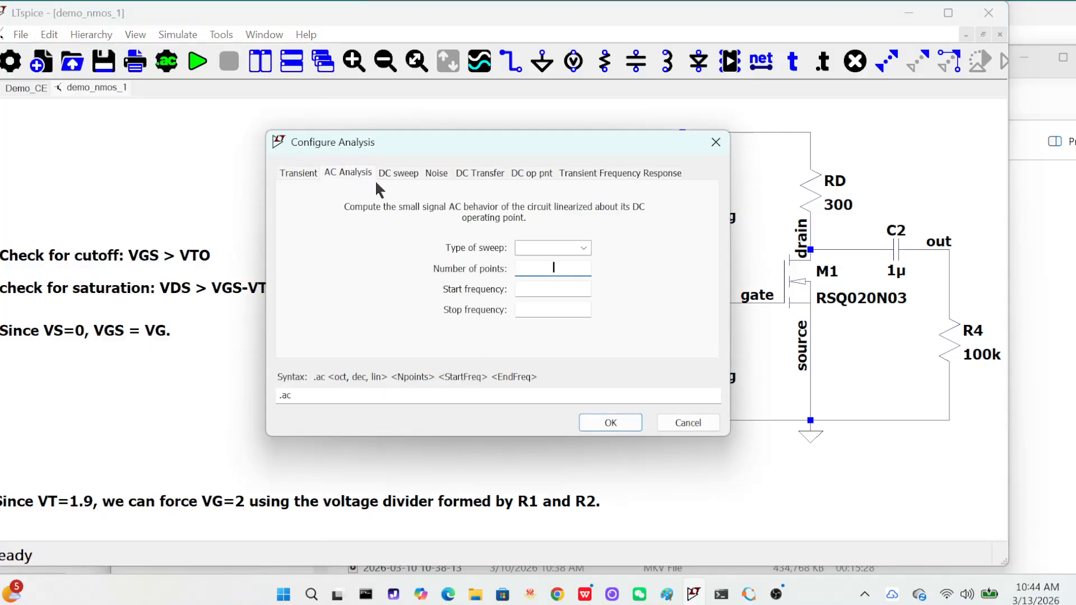
click(583, 247)
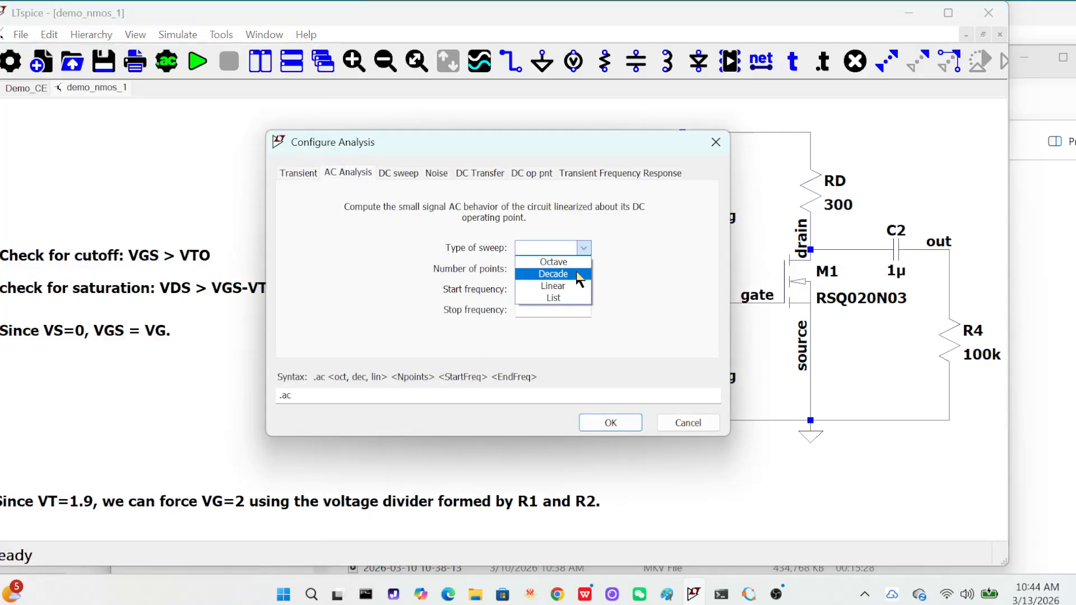
click(579, 276)
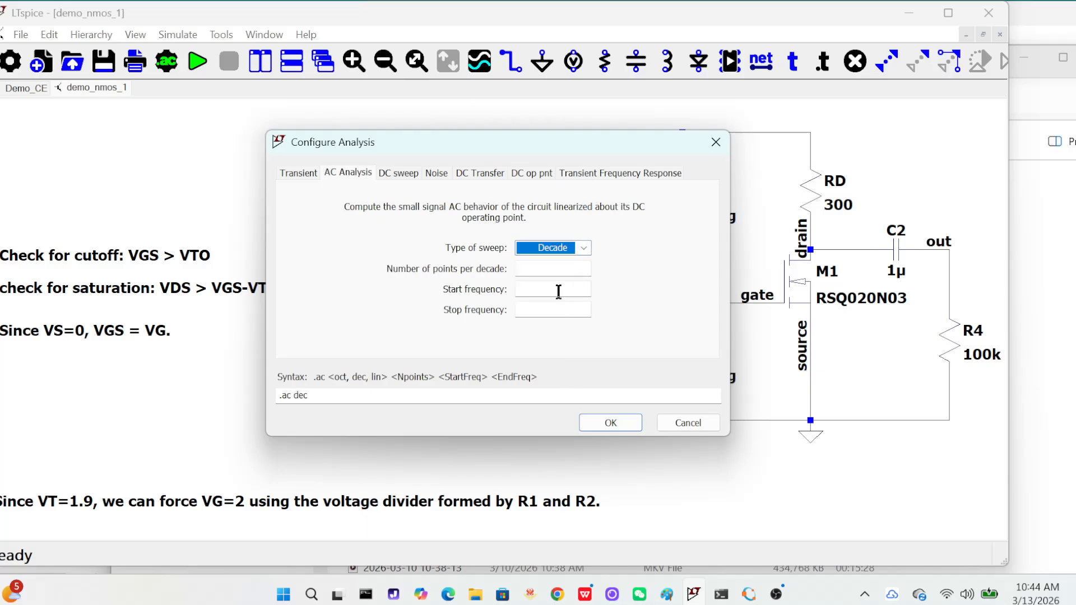
click(558, 267)
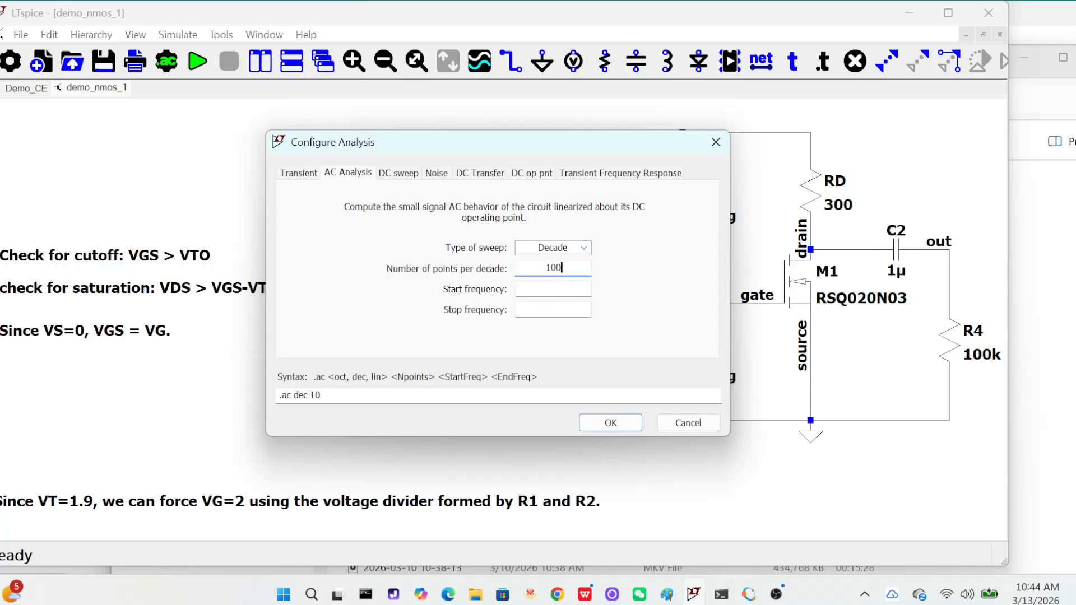
click(565, 291)
click(556, 310)
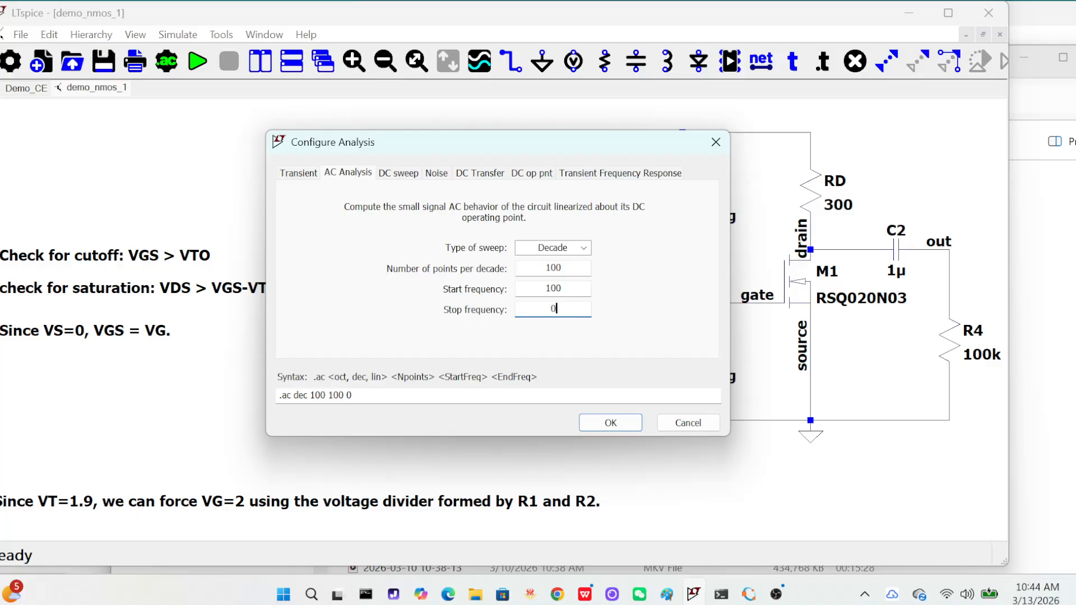
text(0.5g)
click(610, 423)
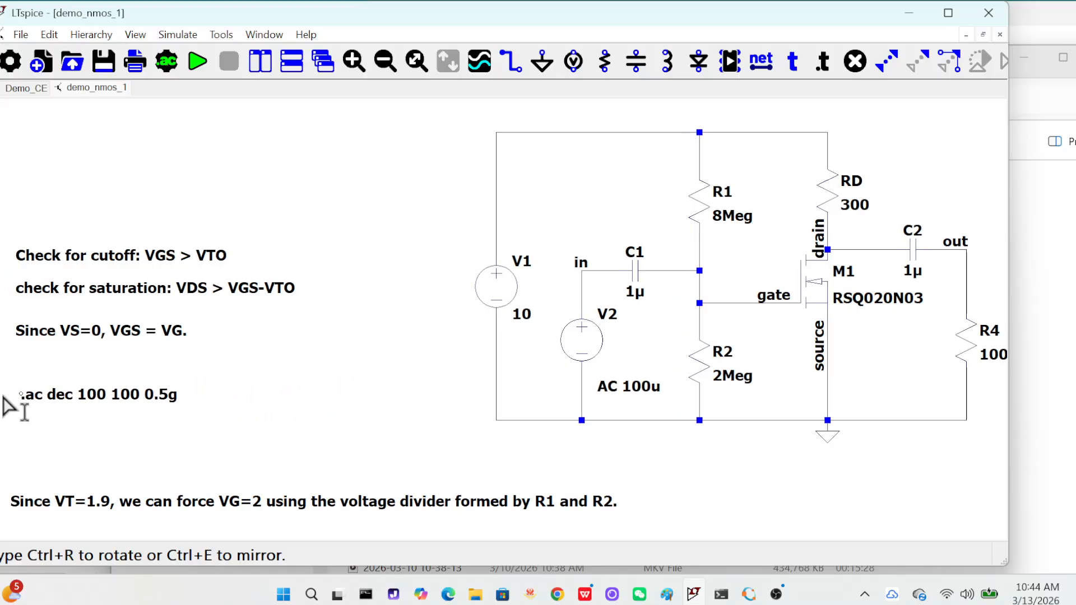
click(2, 395)
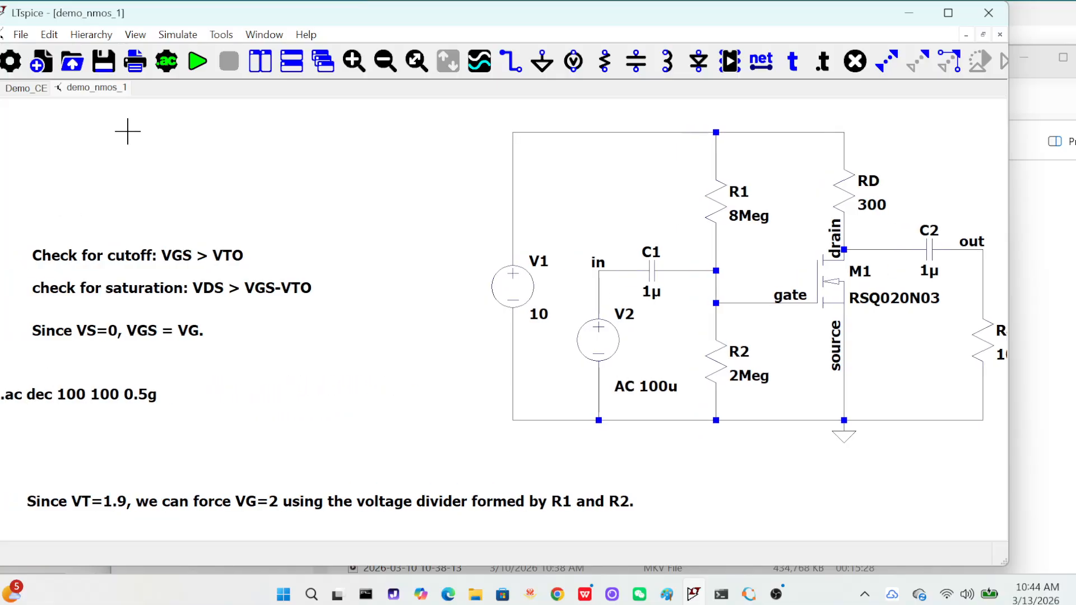
Run the AC simulation and close the Demo_CE schematic.
click(177, 35)
click(206, 59)
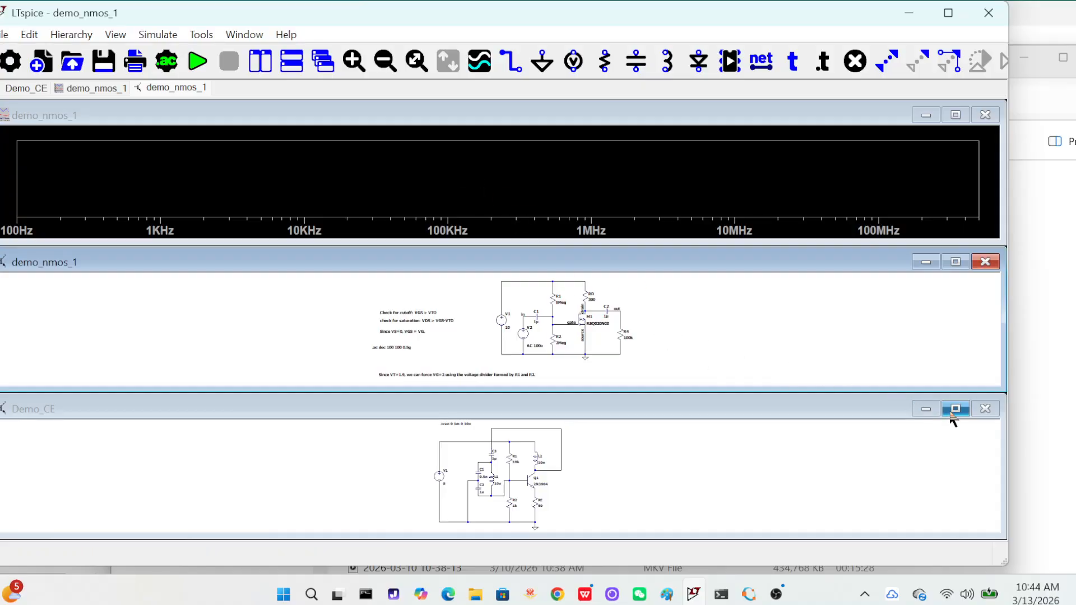
click(985, 415)
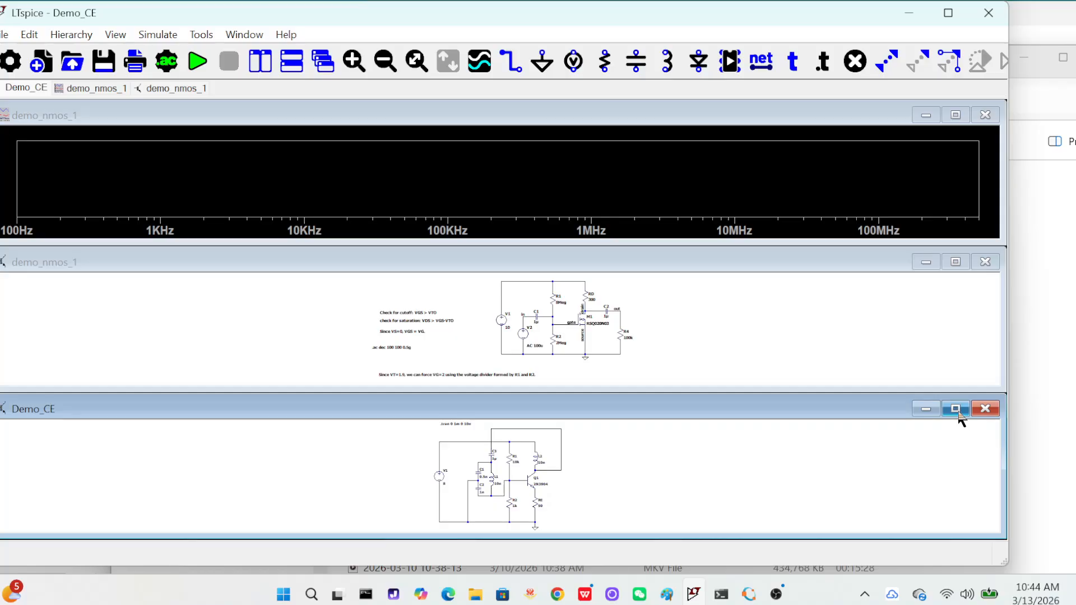
click(956, 410)
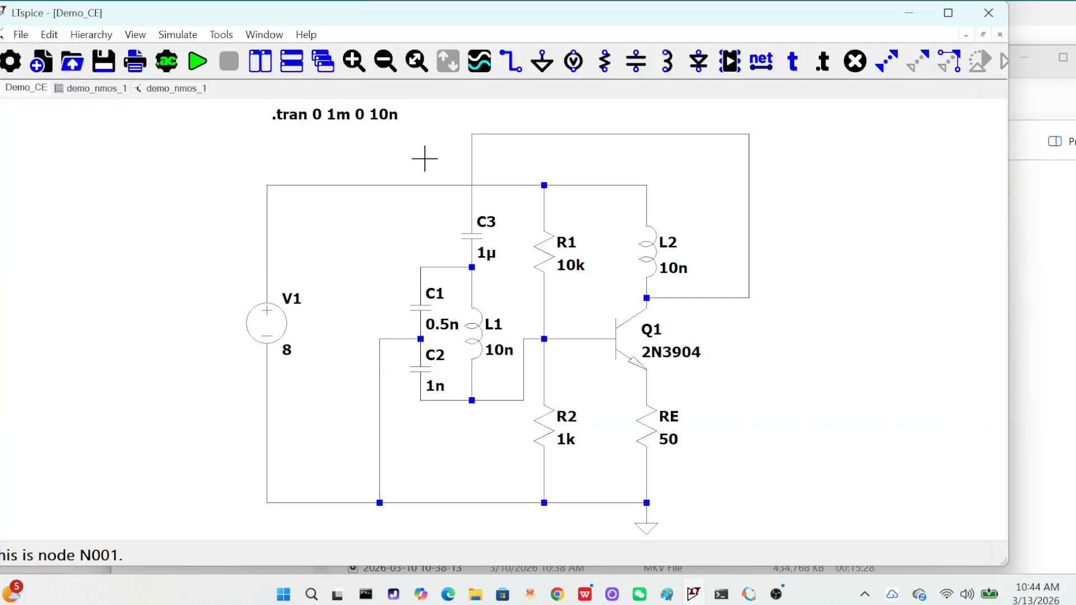
right_click(31, 91)
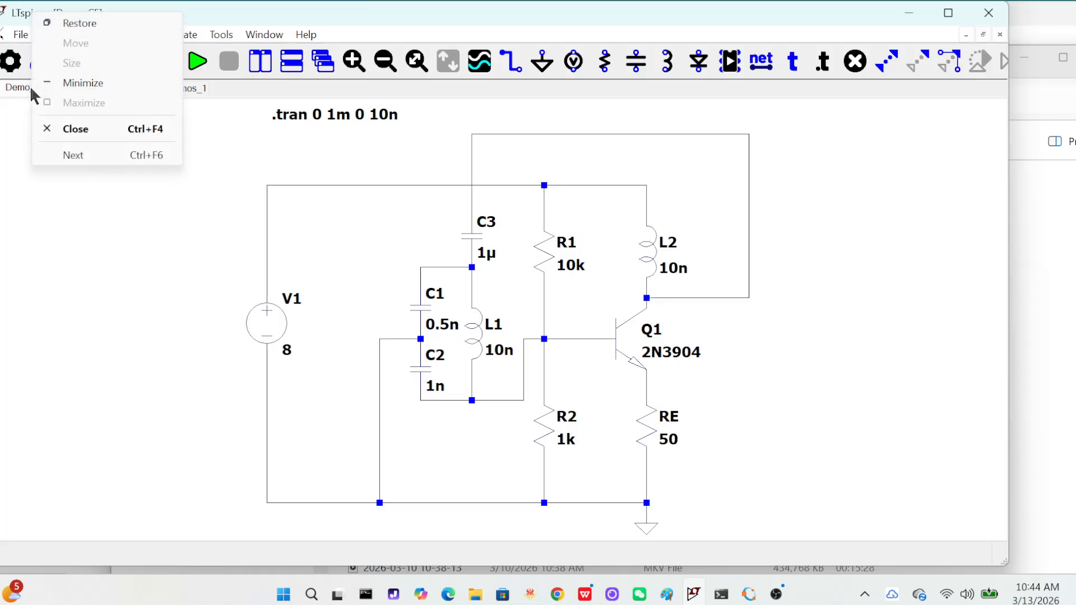
click(91, 129)
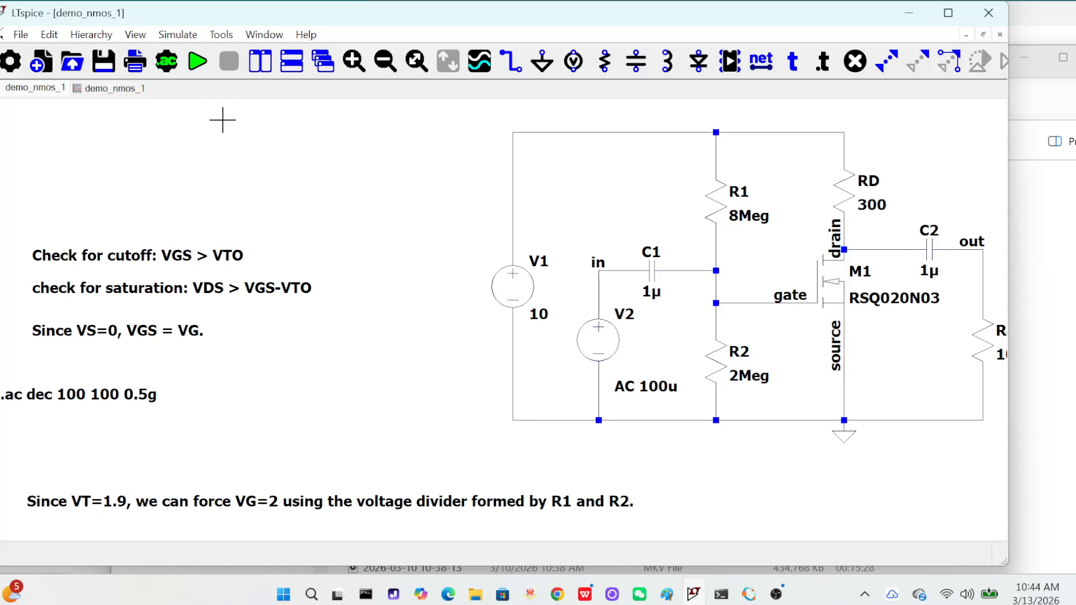
Plot the voltage gain V(out)/V(in) as a trace in the demo_nmos_1 waveform window.
click(102, 94)
right_click(420, 194)
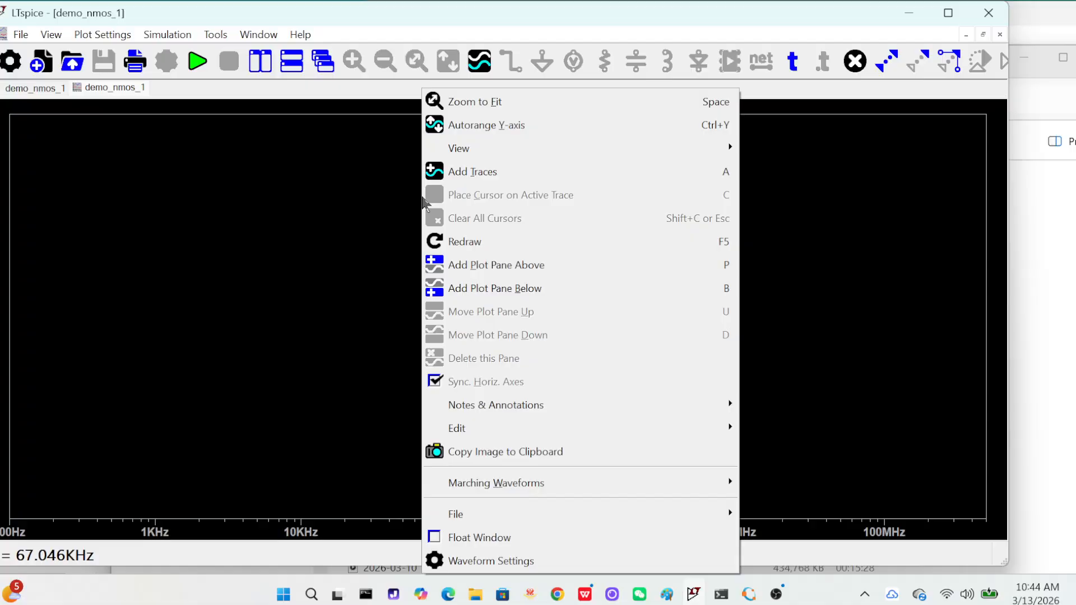
click(585, 180)
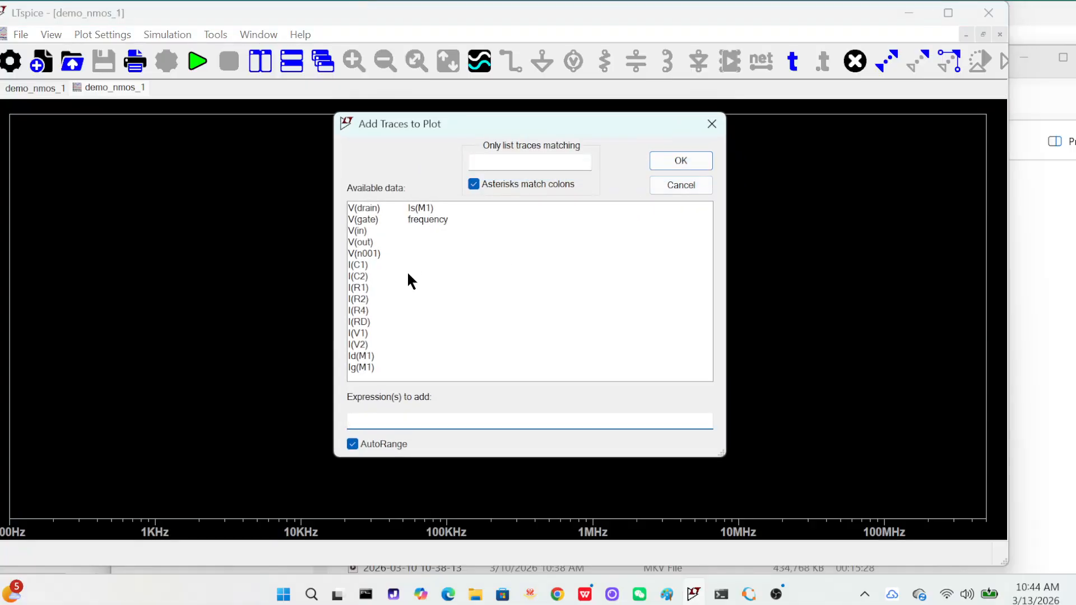
click(363, 242)
click(360, 231)
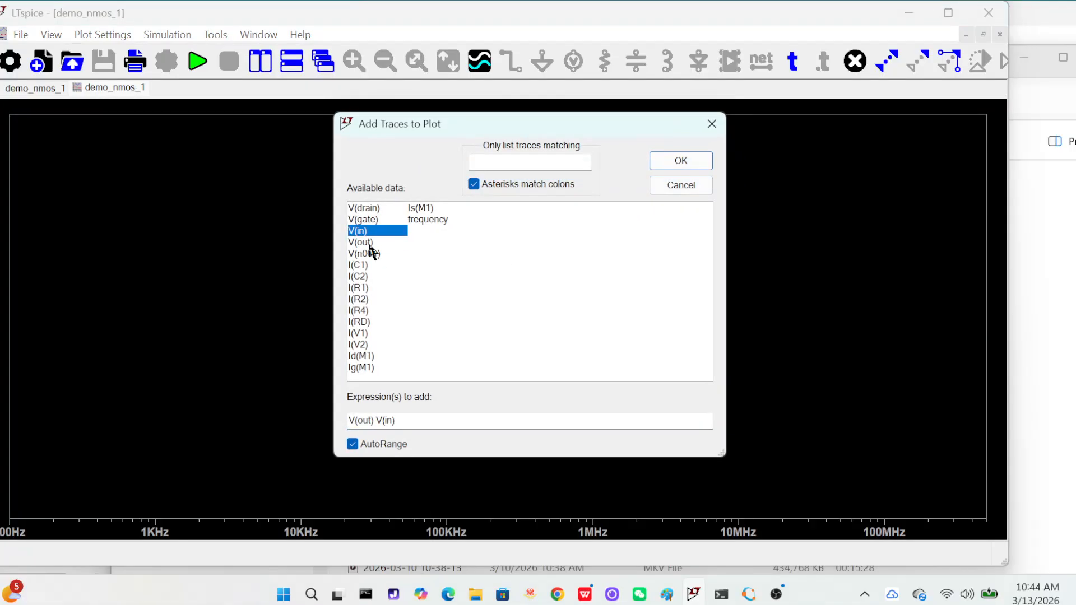
click(376, 420)
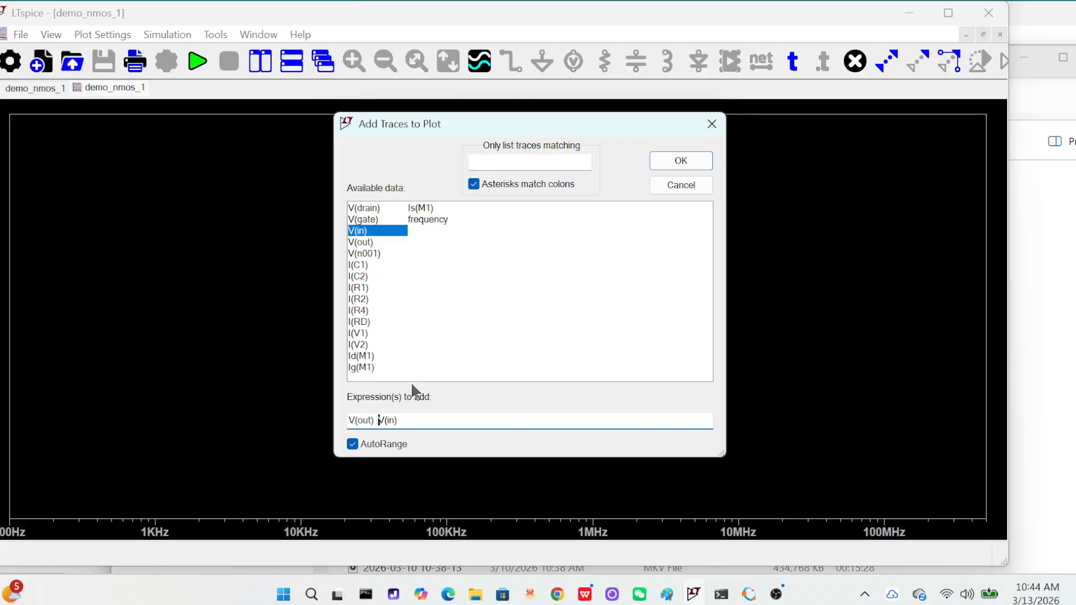
key(BackSpace)
text(/)
click(681, 161)
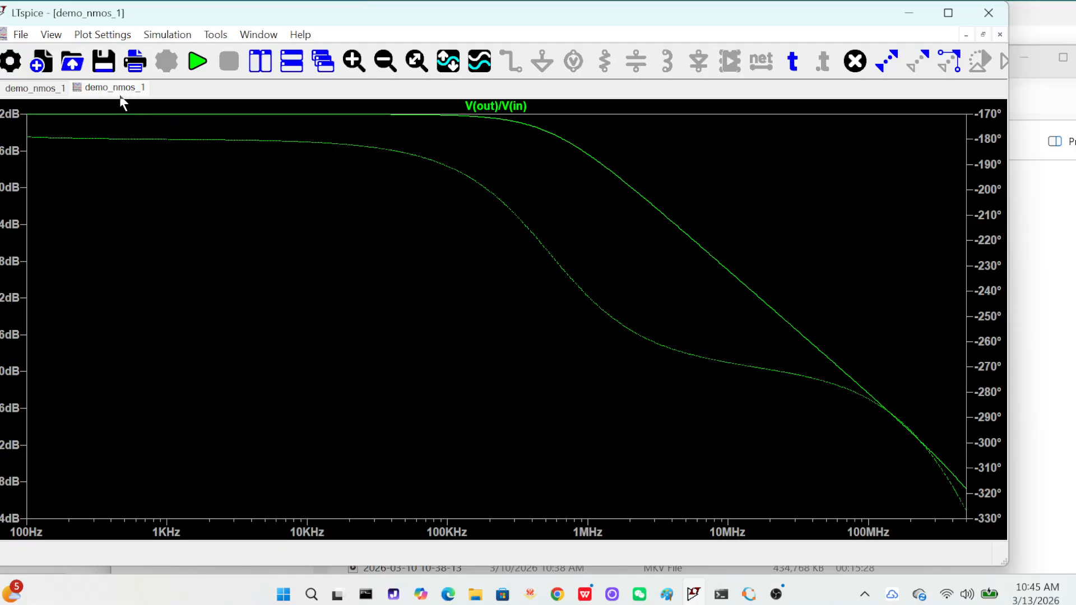
Close the demo_nmos_1 waveform plot, leaving the schematic open.
right_click(119, 87)
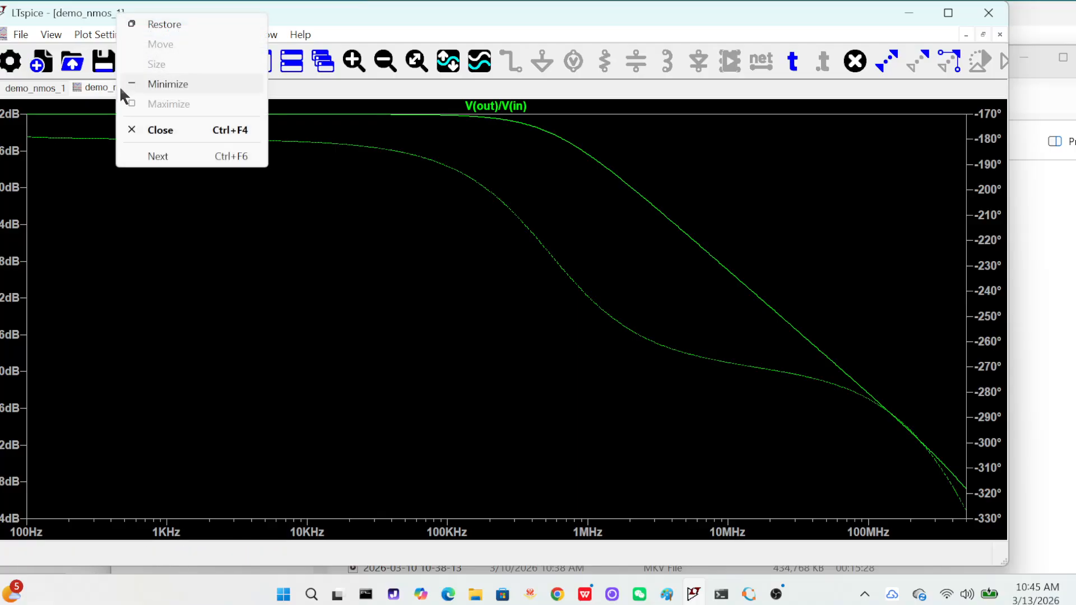
click(159, 130)
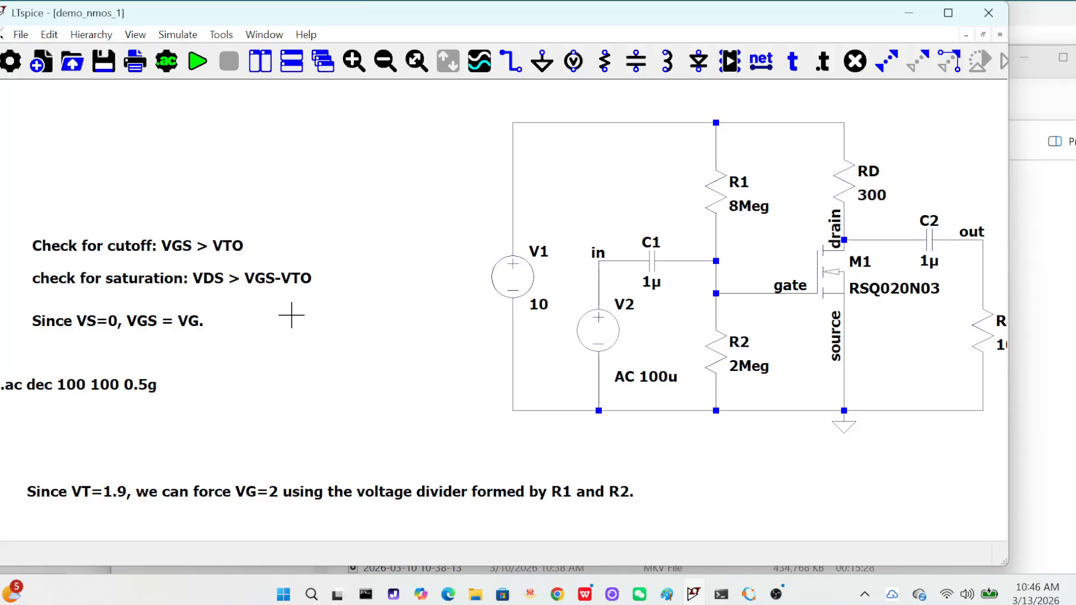
Delete the .ac dec 100 100 0.5g directive from the schematic.
click(56, 38)
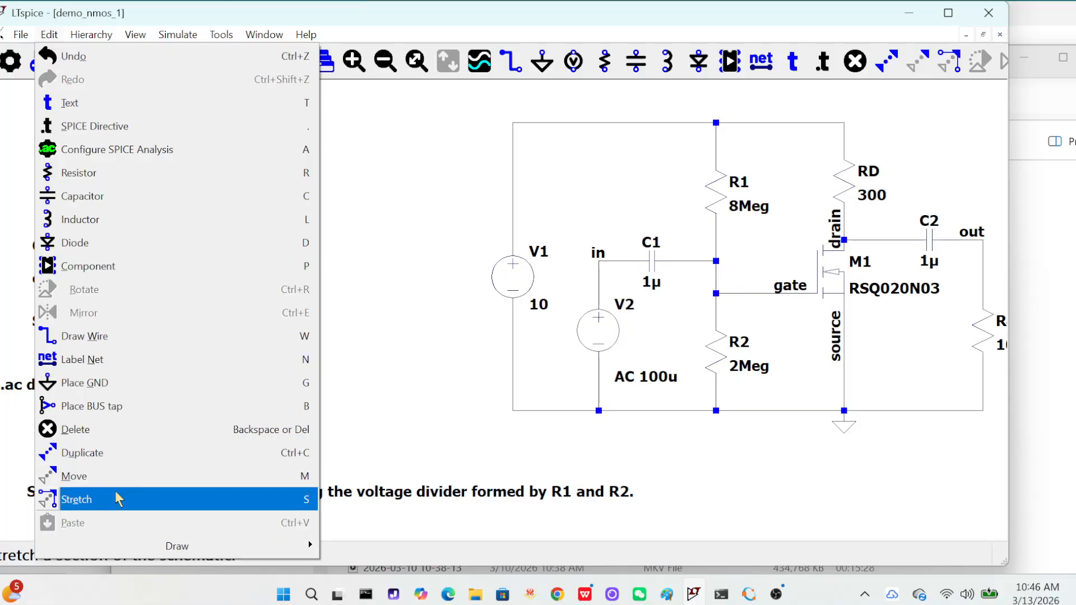
click(115, 430)
click(55, 385)
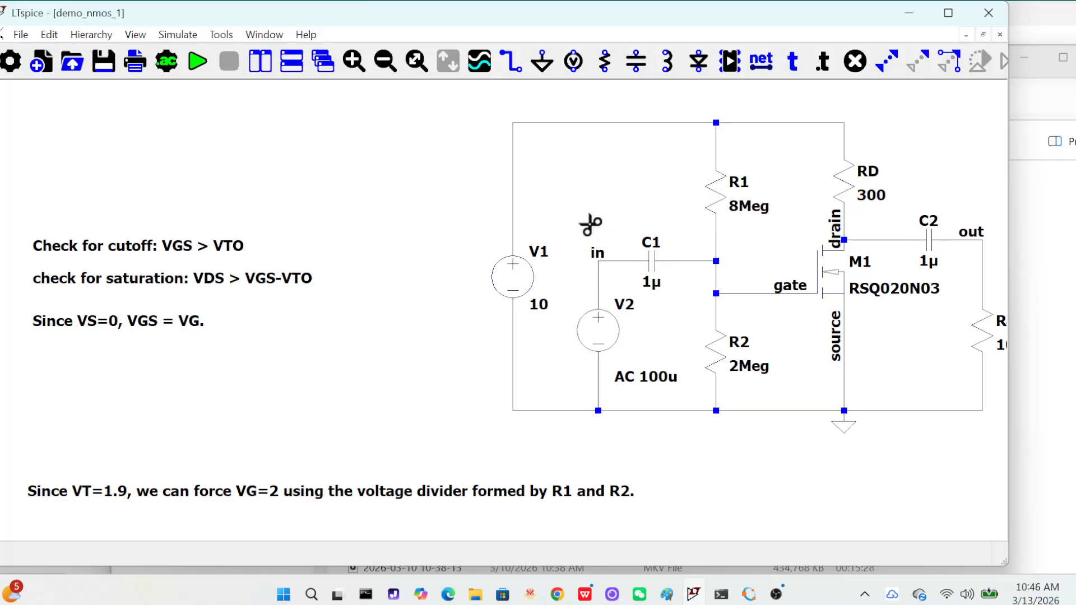
Delete the AC input source V2 with C1 and its in label, the output branch with C2 and the load resistor, and the leftover ground wire.
drag(571, 217, 708, 447)
drag(902, 197, 1010, 471)
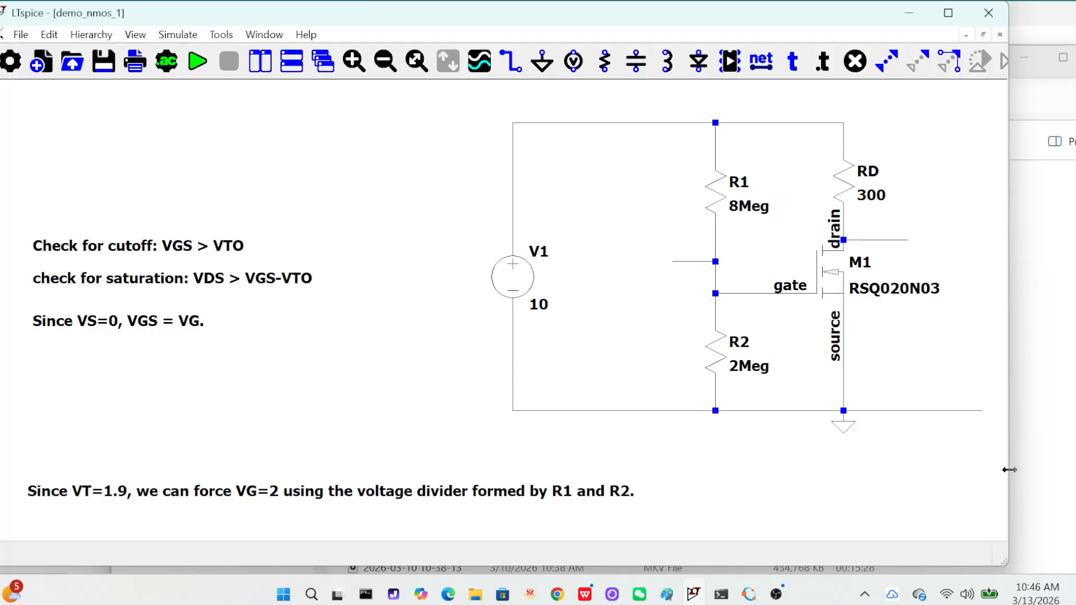
click(947, 410)
key(Escape)
Place two vertical capacitors, one above the other, between source V1 and the R1/R2 divider.
click(50, 34)
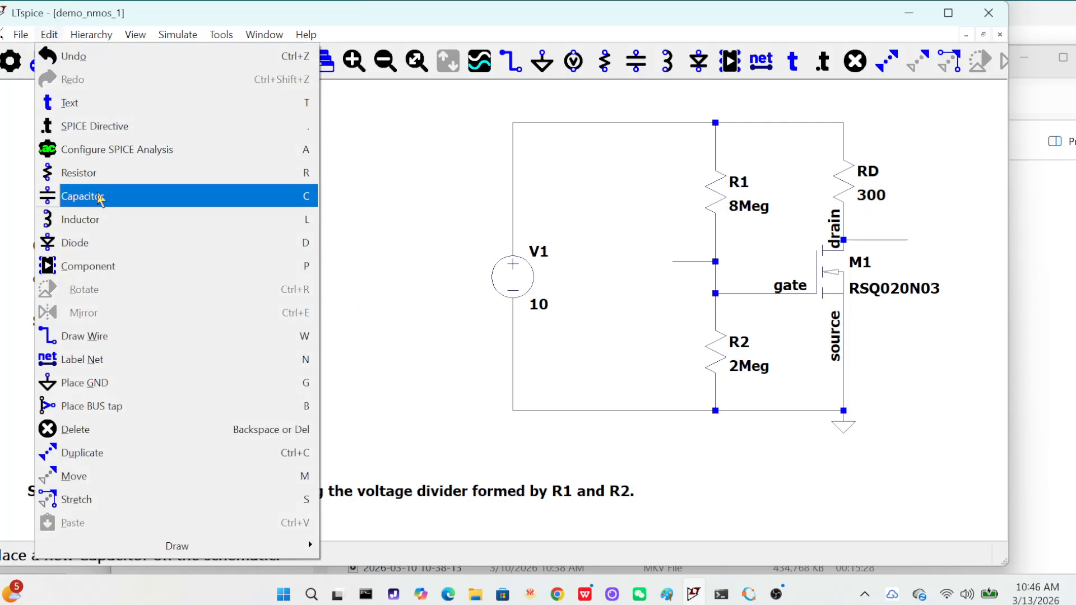
click(100, 198)
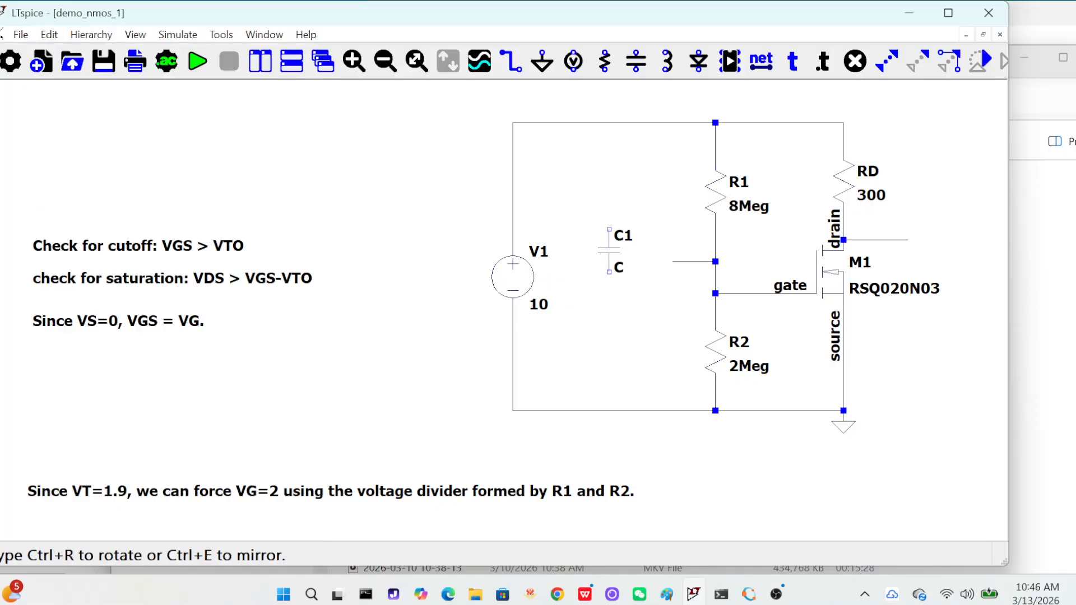
click(587, 251)
click(587, 325)
key(Escape)
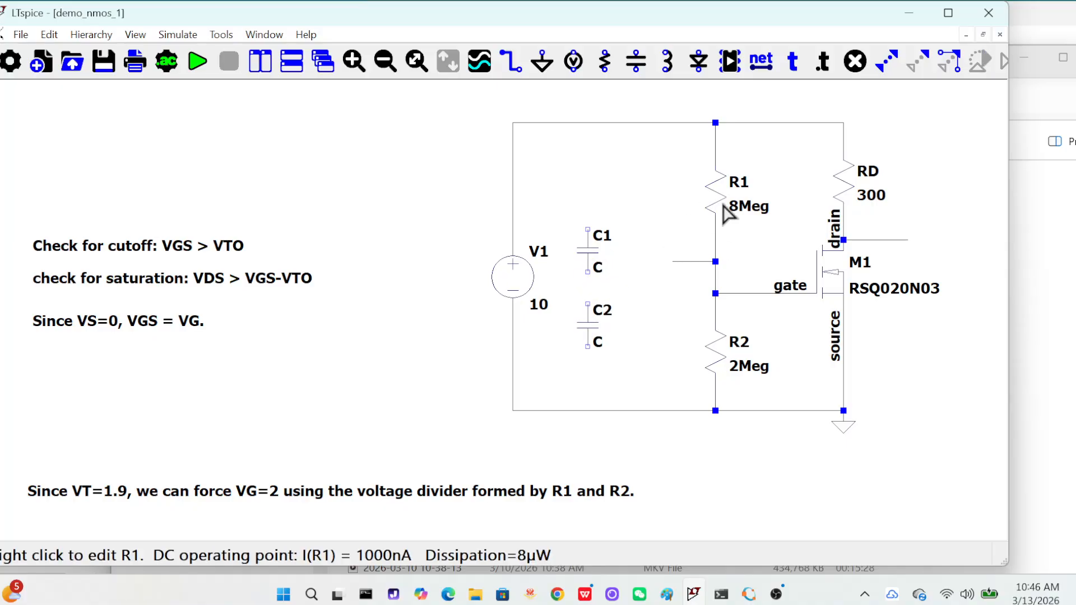
Place a vertical inductor between the two stacked capacitors and the R1/R2 divider.
click(50, 34)
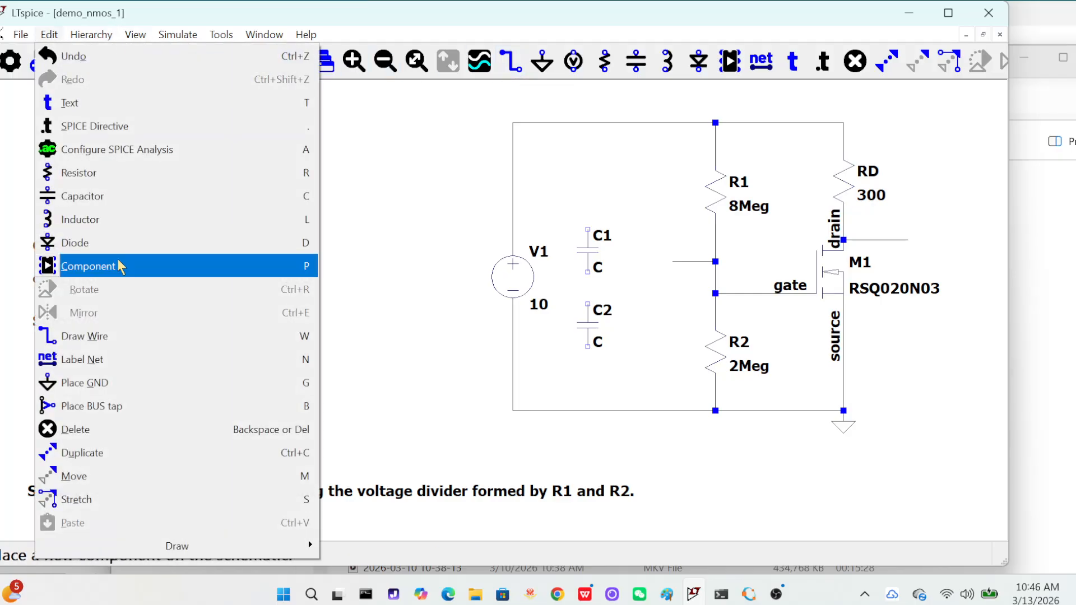
click(120, 219)
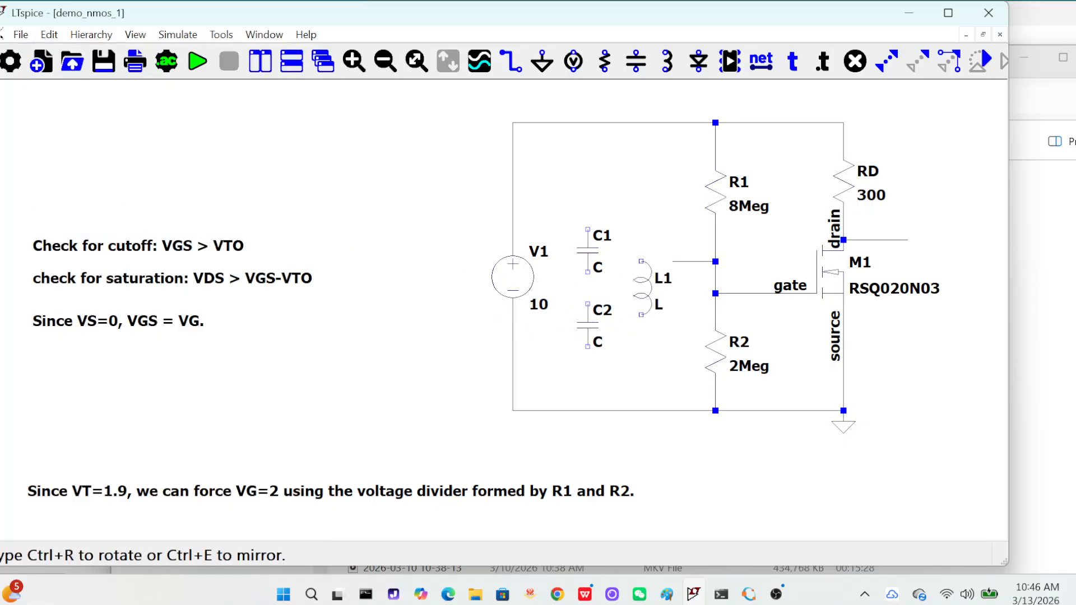
click(641, 262)
key(Escape)
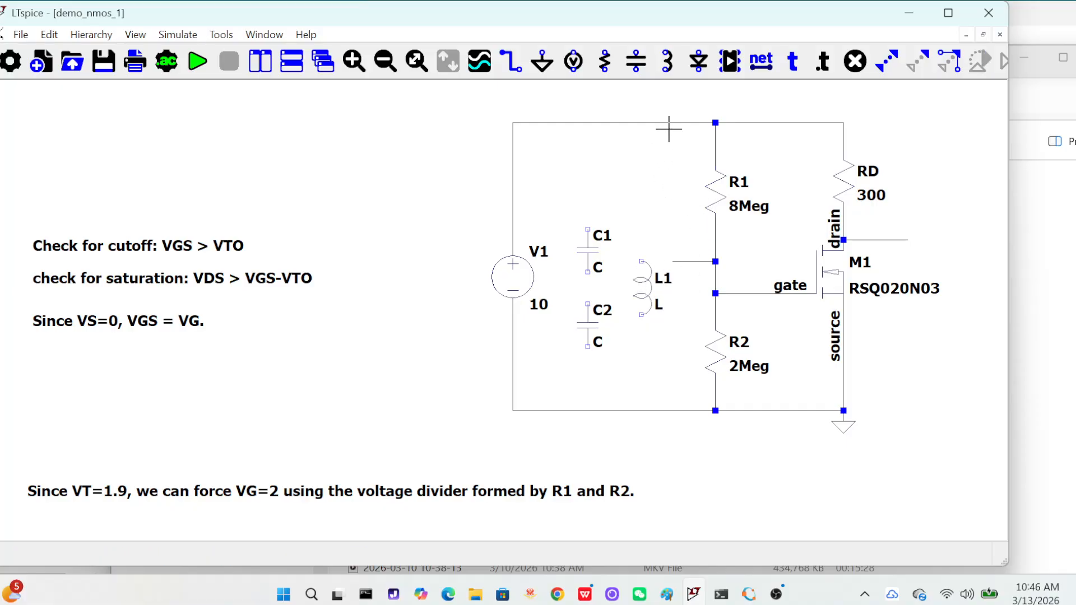
Wire C1 and C2 in series and connect L1 in parallel across the pair to form an LC tank.
click(522, 72)
click(587, 273)
click(588, 303)
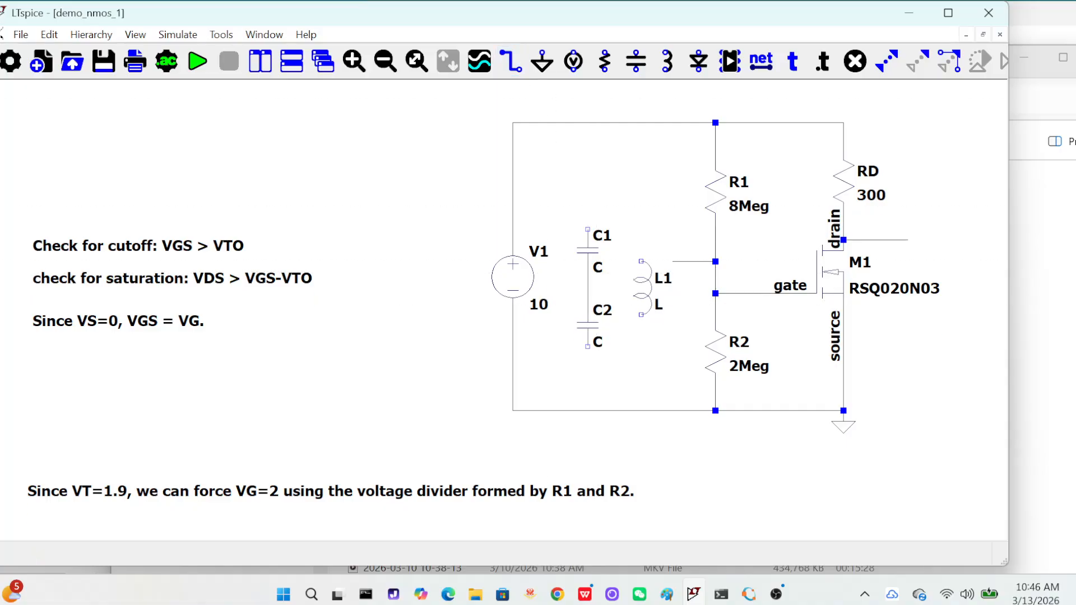
click(587, 346)
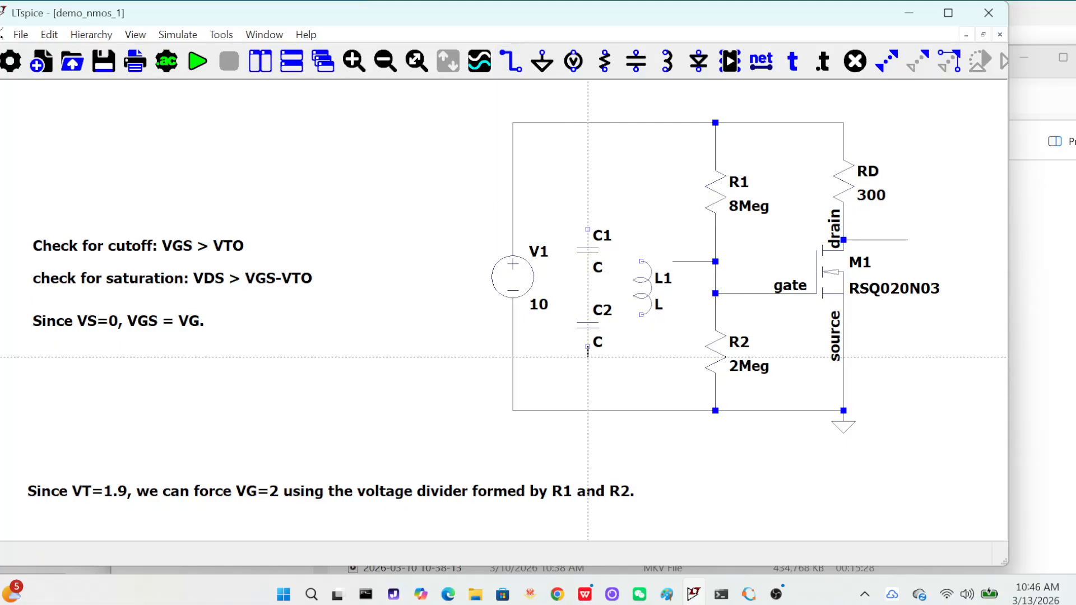
click(641, 357)
click(641, 314)
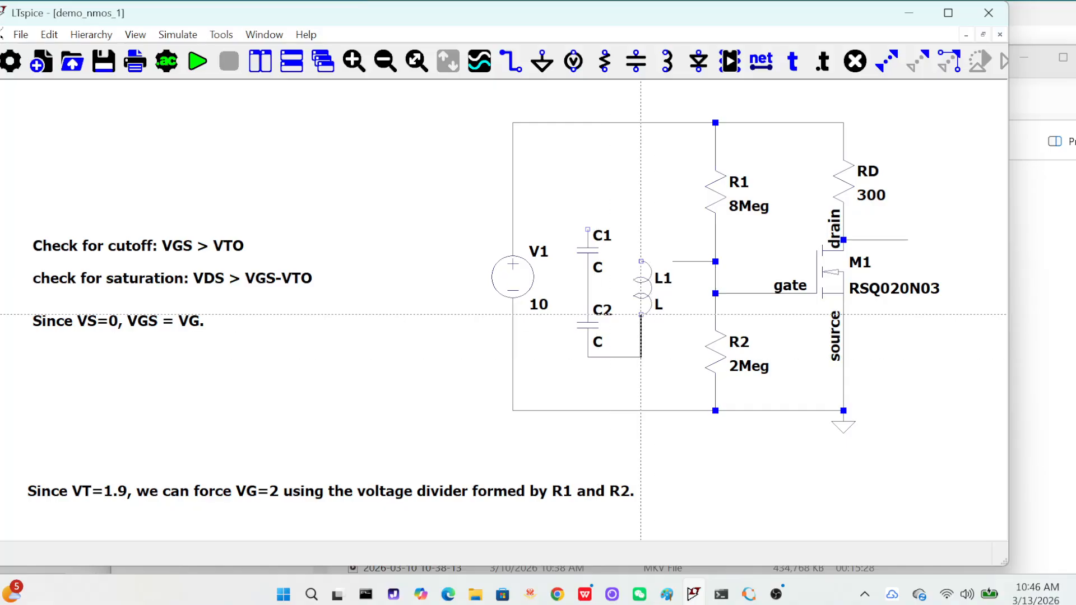
click(641, 261)
click(641, 208)
click(588, 230)
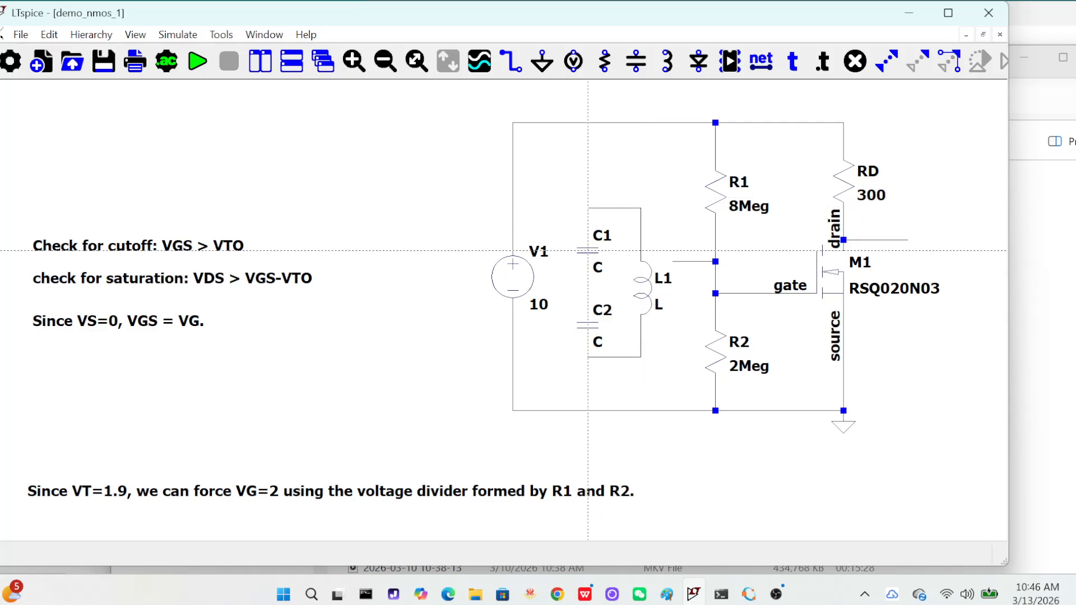
Wire the junction between C1 and C2 to the ground rail.
click(588, 293)
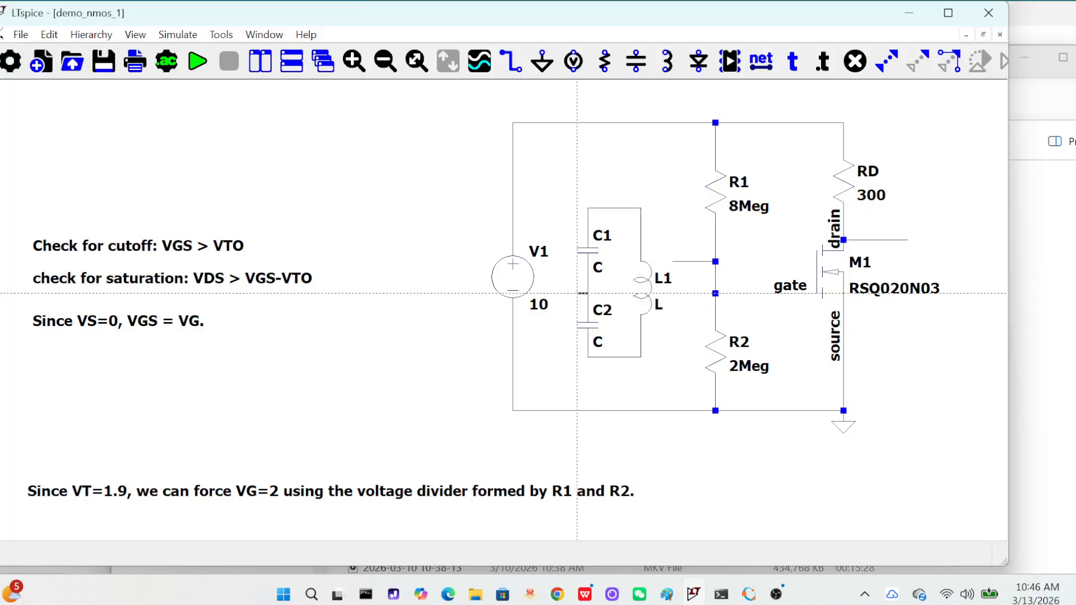
click(566, 410)
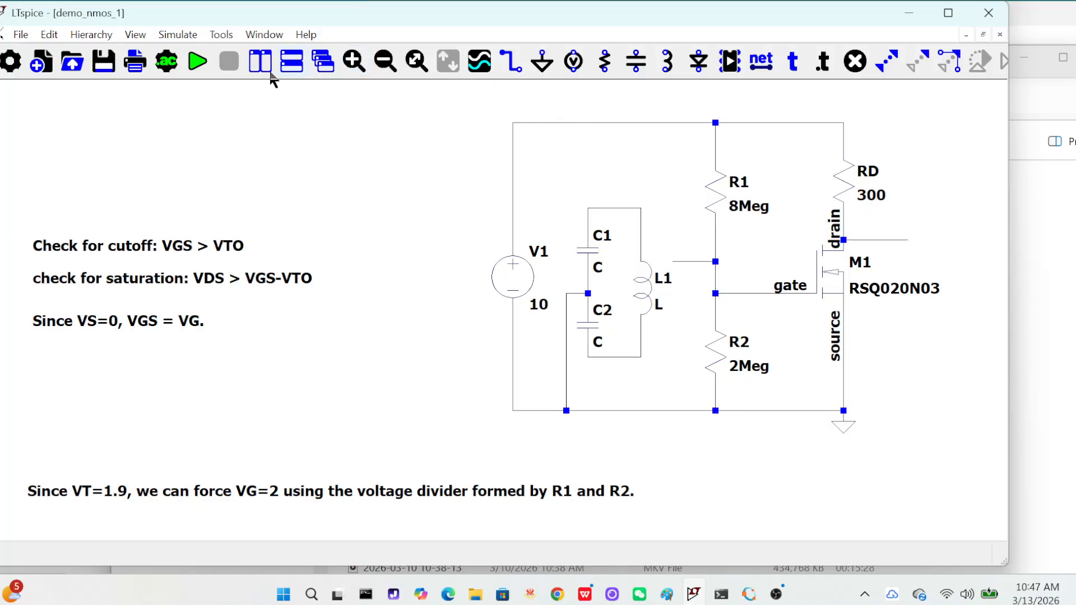
Place a third vertical capacitor beside RD, above the wire stub leaving the drain.
click(49, 34)
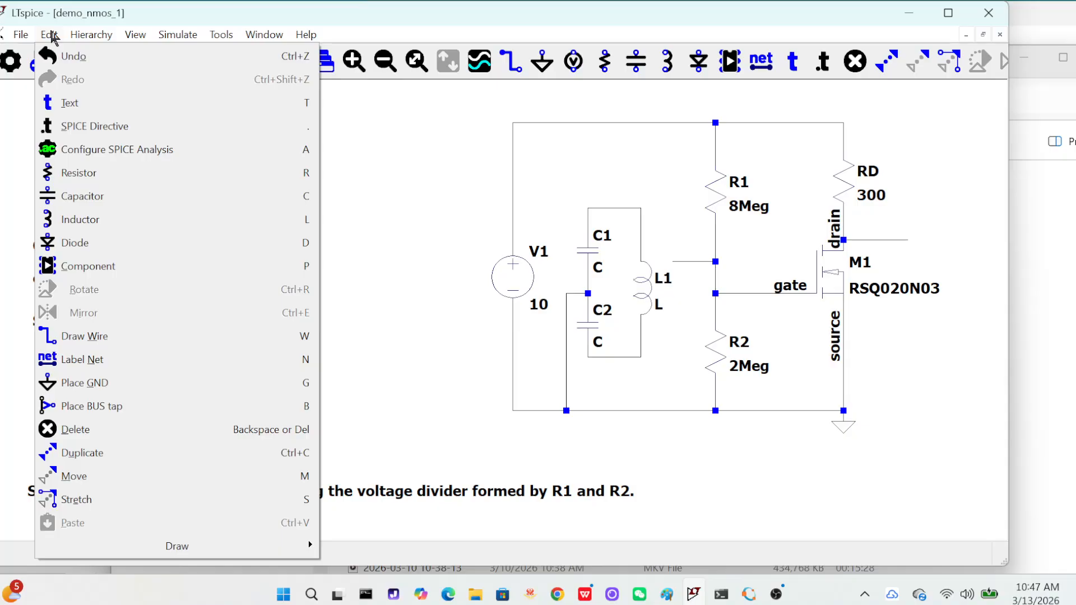
click(93, 193)
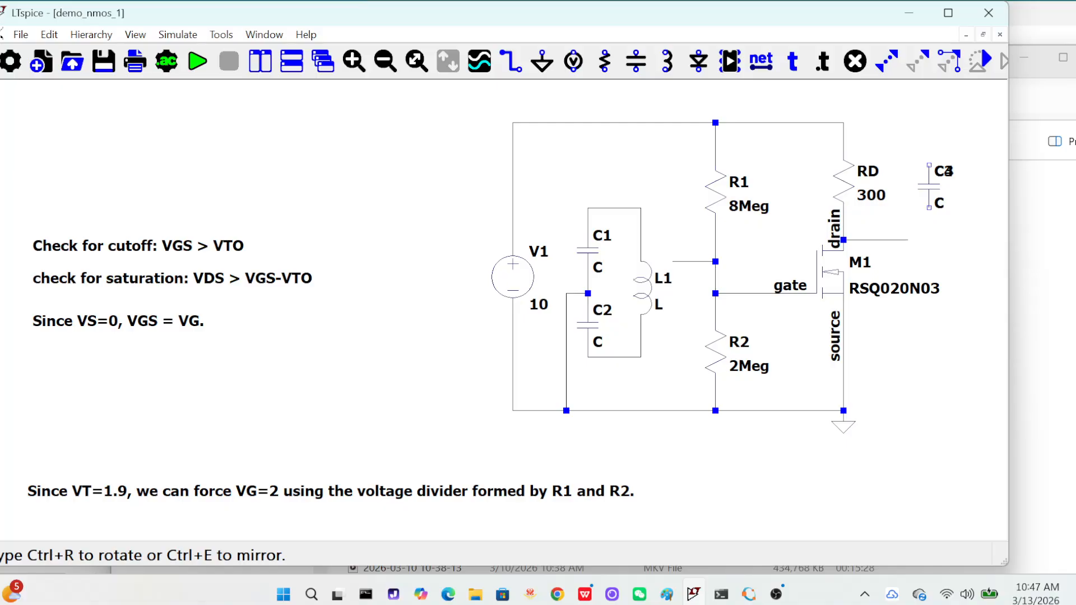
click(929, 174)
key(Escape)
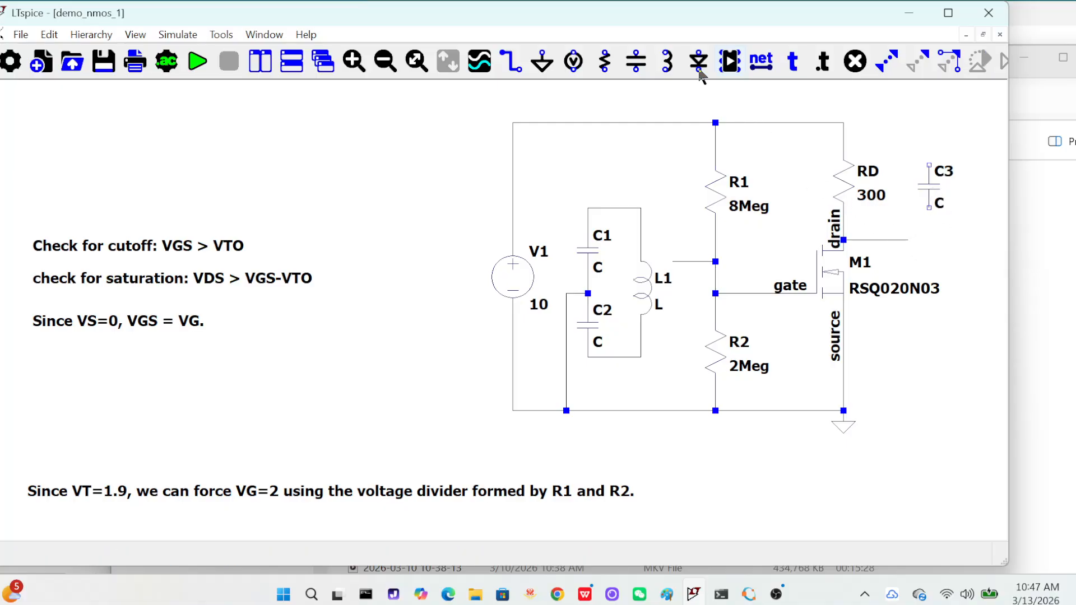
Wire C3 between the drain stub and the top of the LC tank, routing the wire above the supply rail.
click(512, 62)
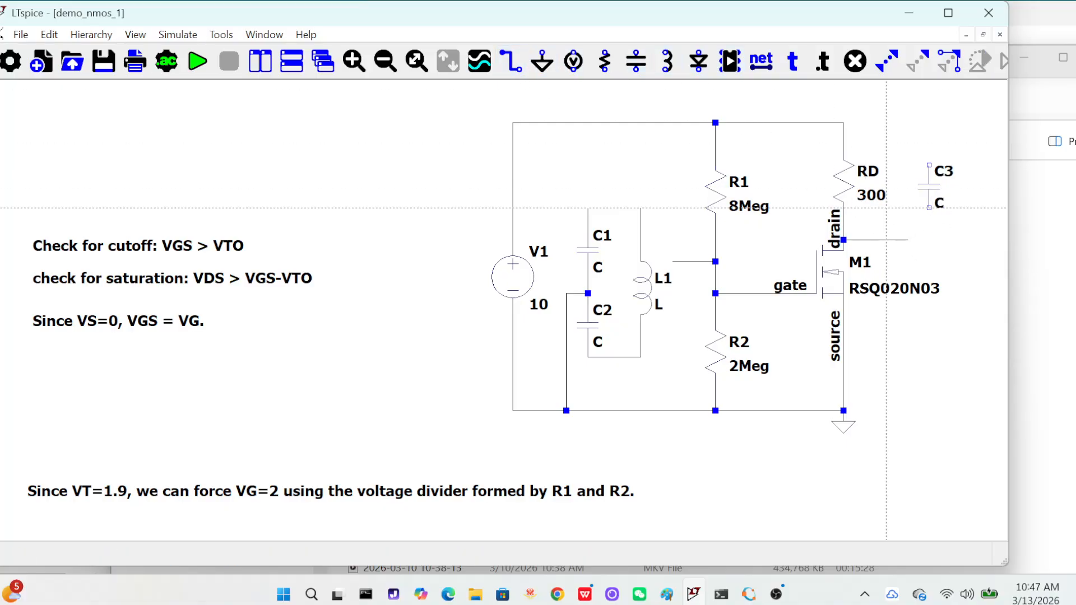
click(908, 240)
click(930, 207)
click(929, 165)
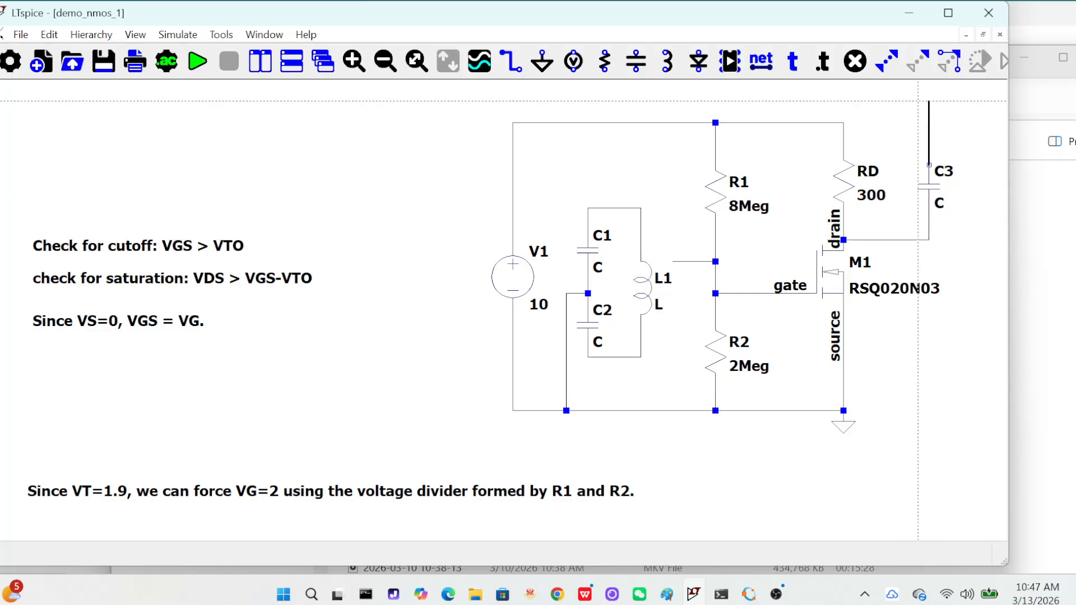
click(620, 101)
click(619, 208)
key(Escape)
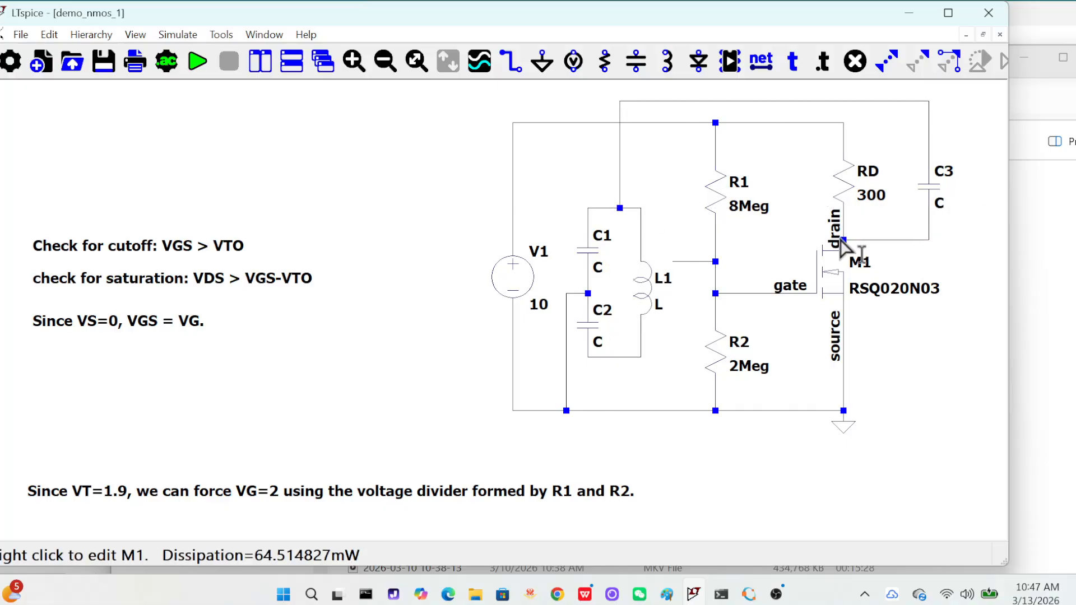
Set the capacitance of C3 to 10u.
right_click(930, 203)
text(10u)
click(585, 187)
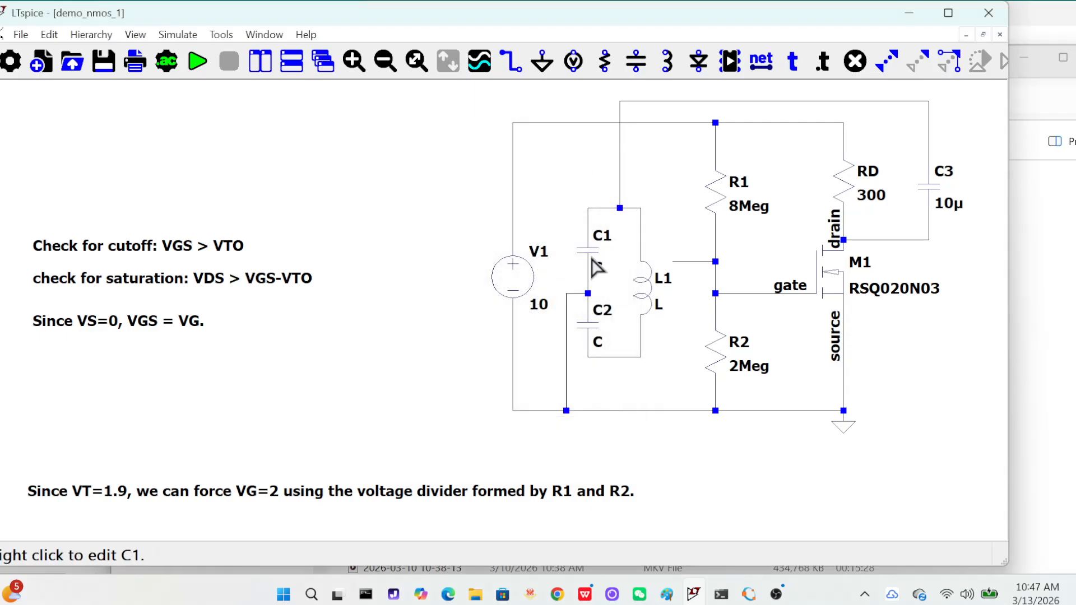
Set the capacitances of C1 and C2 to 1n each.
right_click(595, 261)
text(1n)
click(586, 187)
right_click(586, 328)
text(1n)
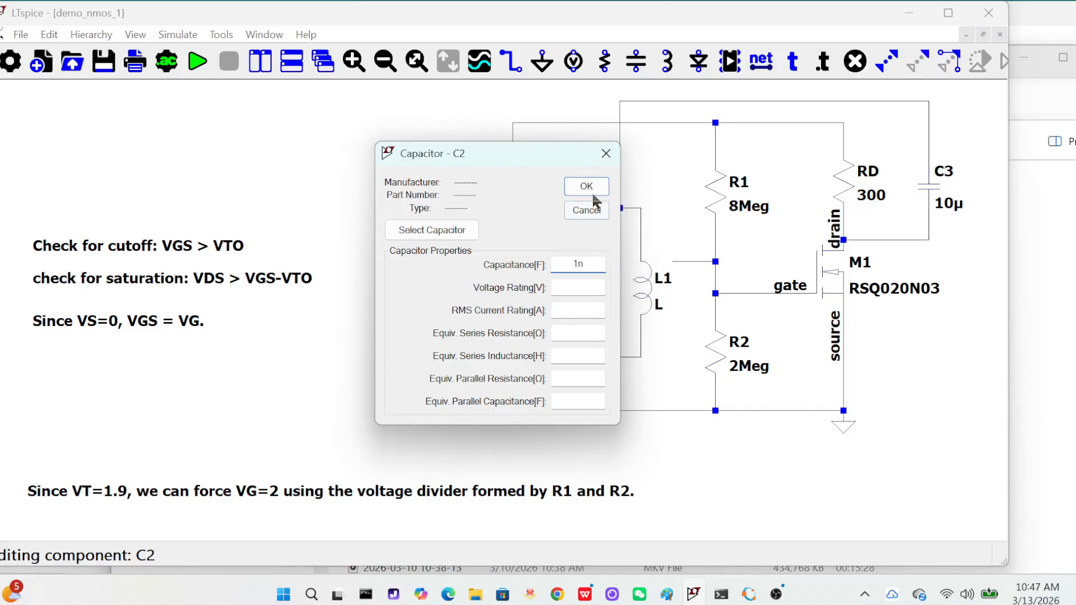
click(588, 188)
Set the inductance of L1 to 100n.
right_click(651, 300)
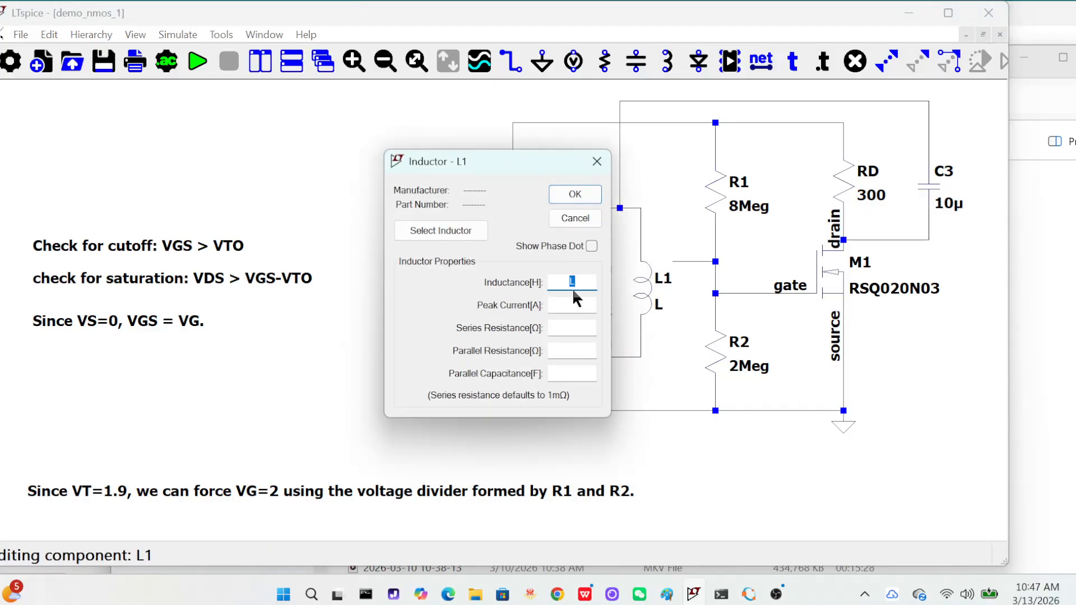
text(1)
text(0)
text(n)
click(575, 194)
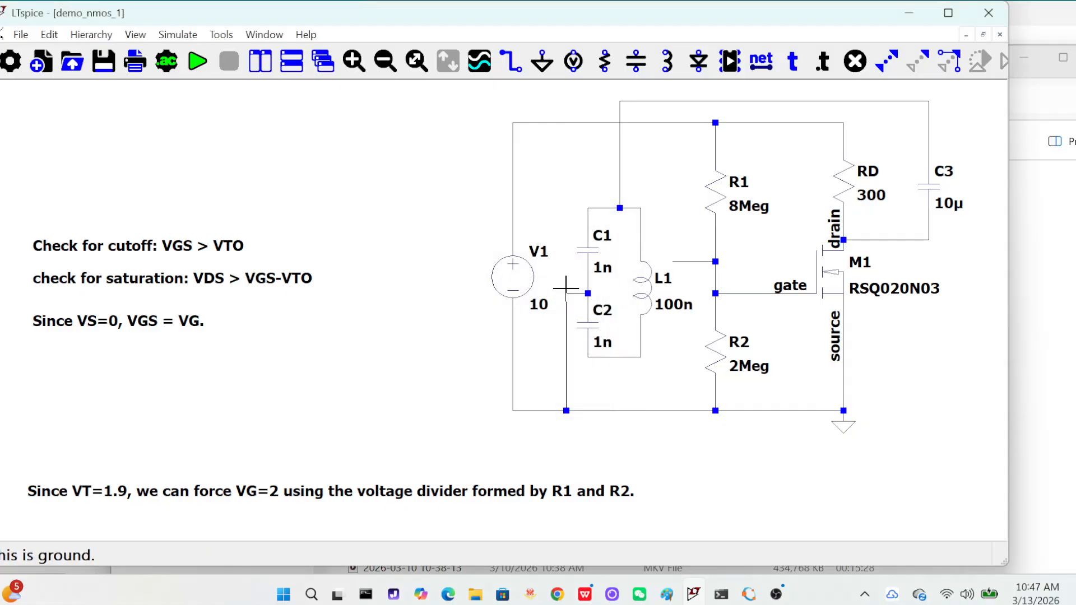
Switch to Octave, calculate the tank's resonant frequency with 1/2/pi/sqrt(0.5e-9*100e-9), and return to the LTspice schematic.
mouse_move(753, 601)
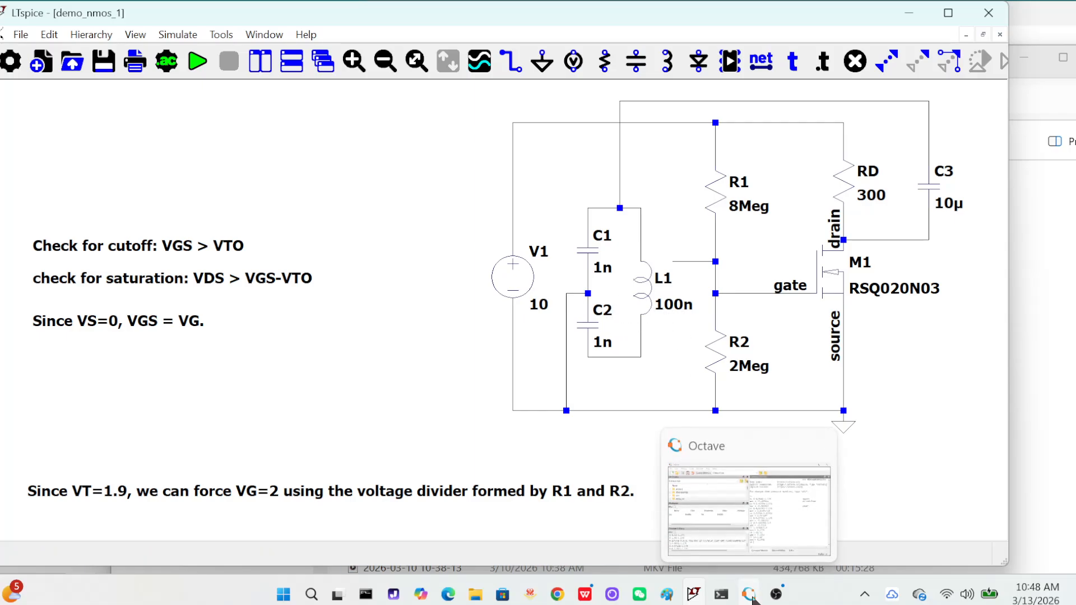
click(751, 599)
text(1/)
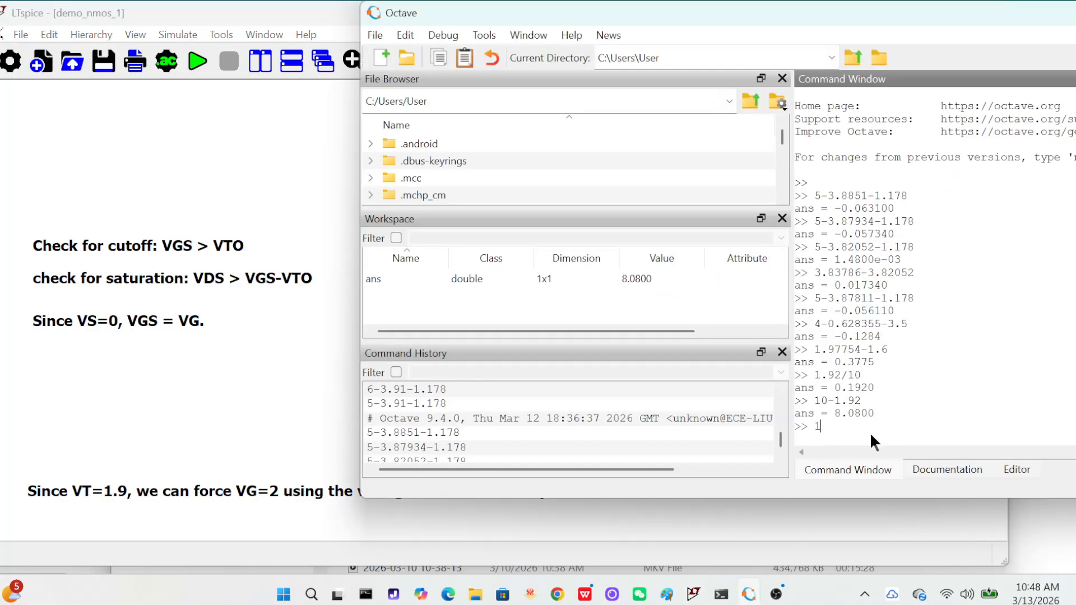
text(2/pi/sqrt(0.5e-9*100e-9))
key(Return)
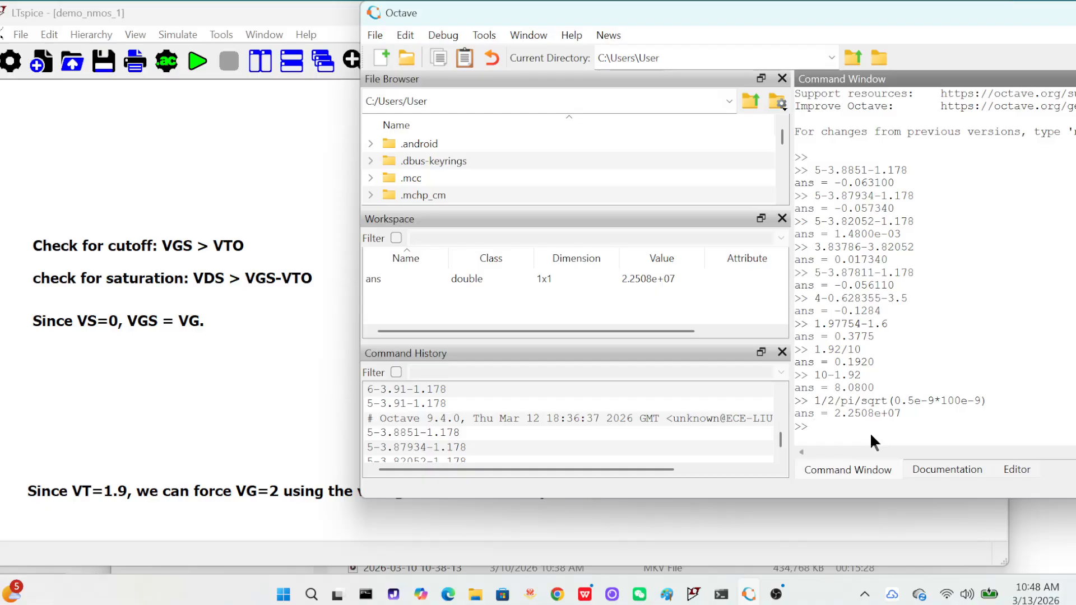
drag(1010, 15, 714, 50)
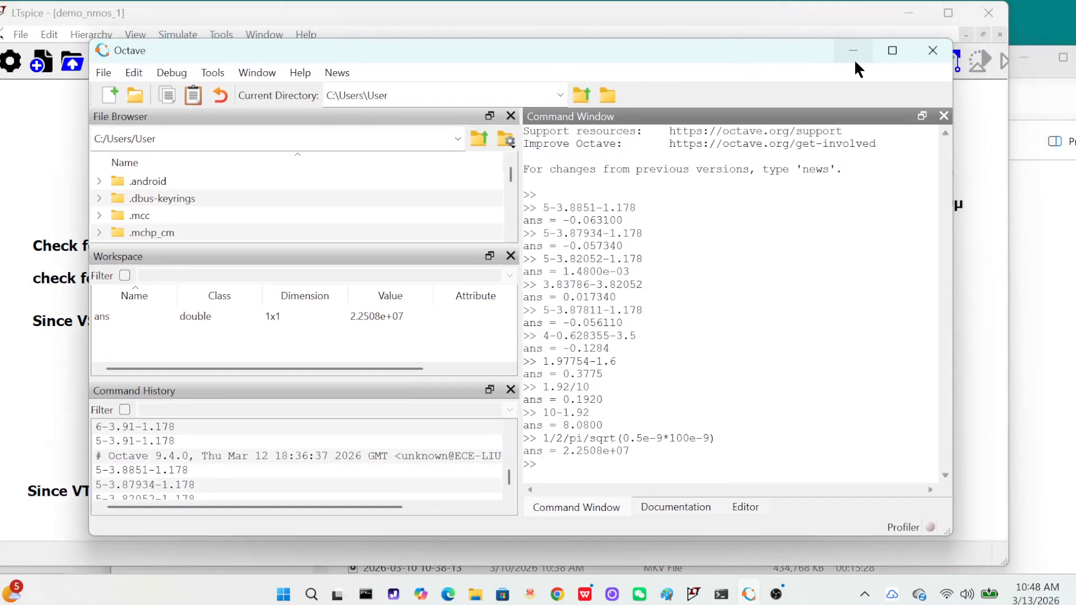
click(853, 52)
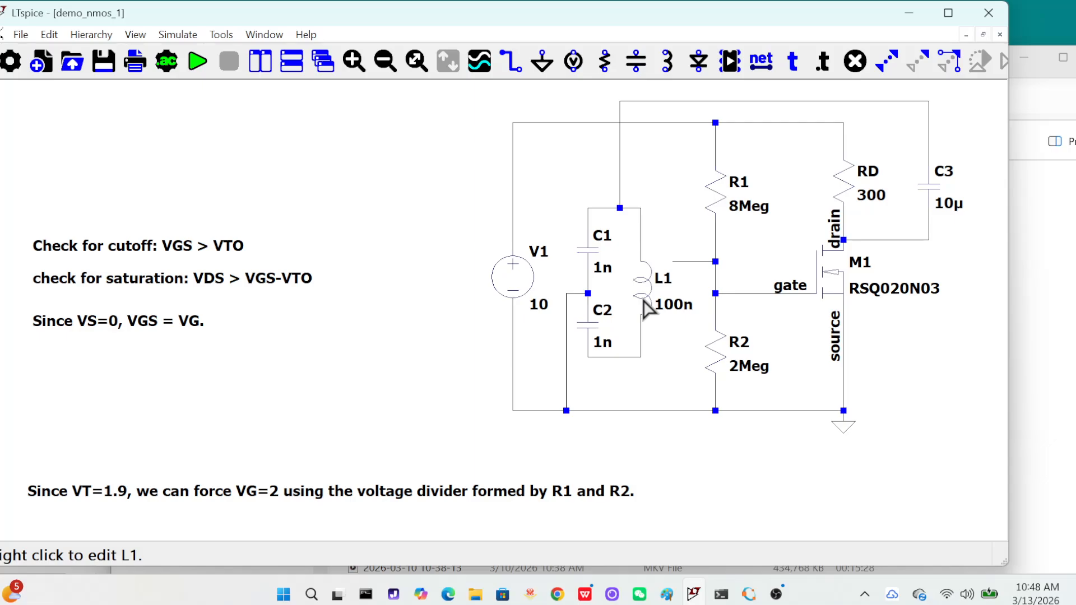
Set the inductance of L1 to 500n.
right_click(644, 301)
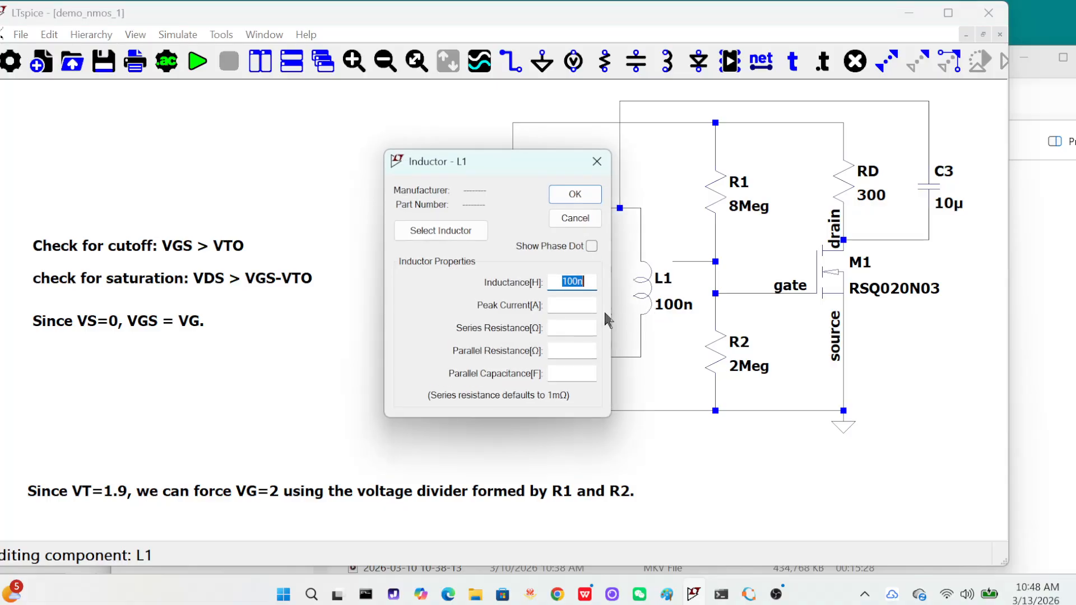
click(567, 281)
key(BackSpace)
text(5)
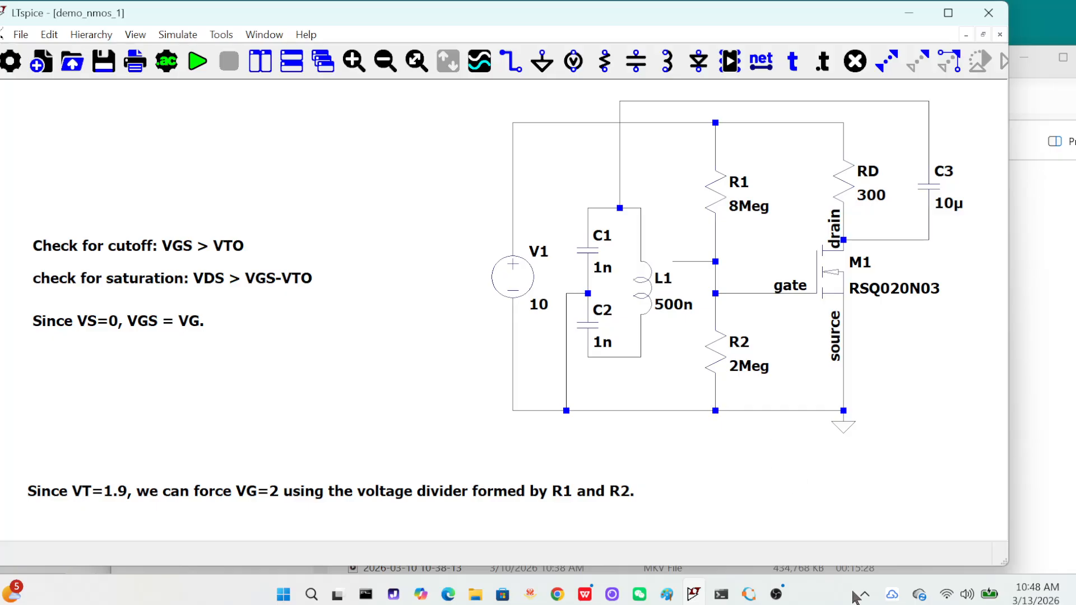
Switch to Octave and recalculate the resonant frequency with 1/2/pi/sqrt(0.5e-9*500e-9).
click(749, 594)
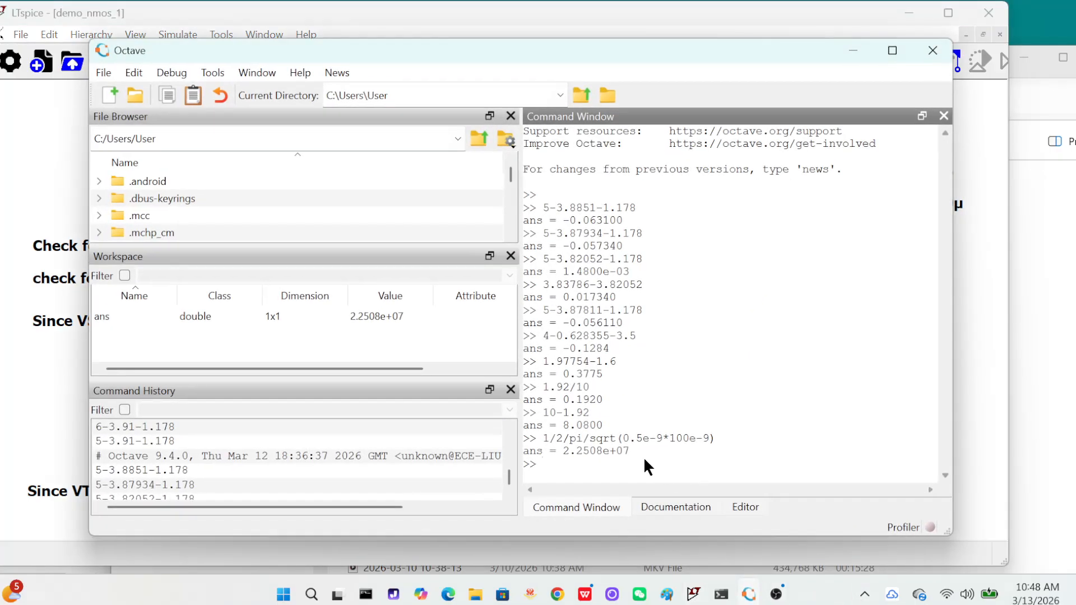
key(Up)
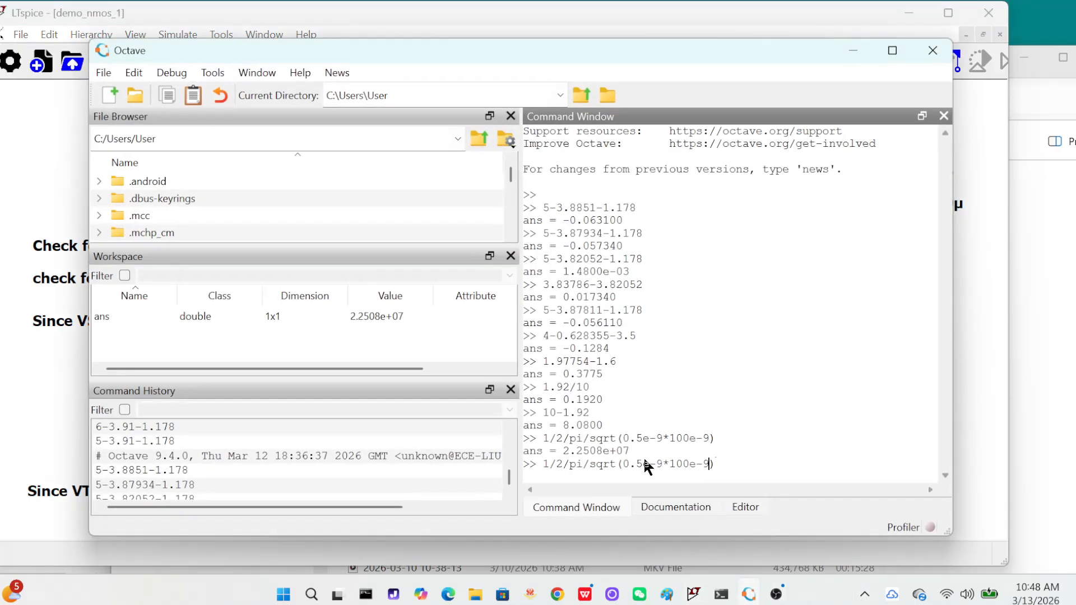
key(BackSpace)
text(5)
key(Return)
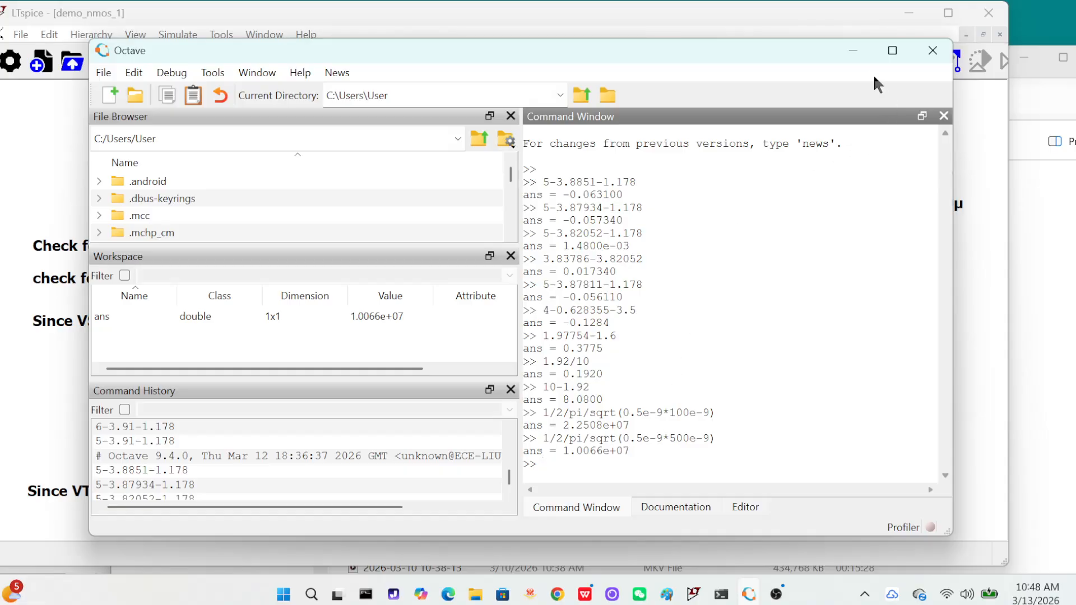
Return to LTspice and wire the gate bias node to the junction of C2 and L1 at the tank's lower end.
click(857, 51)
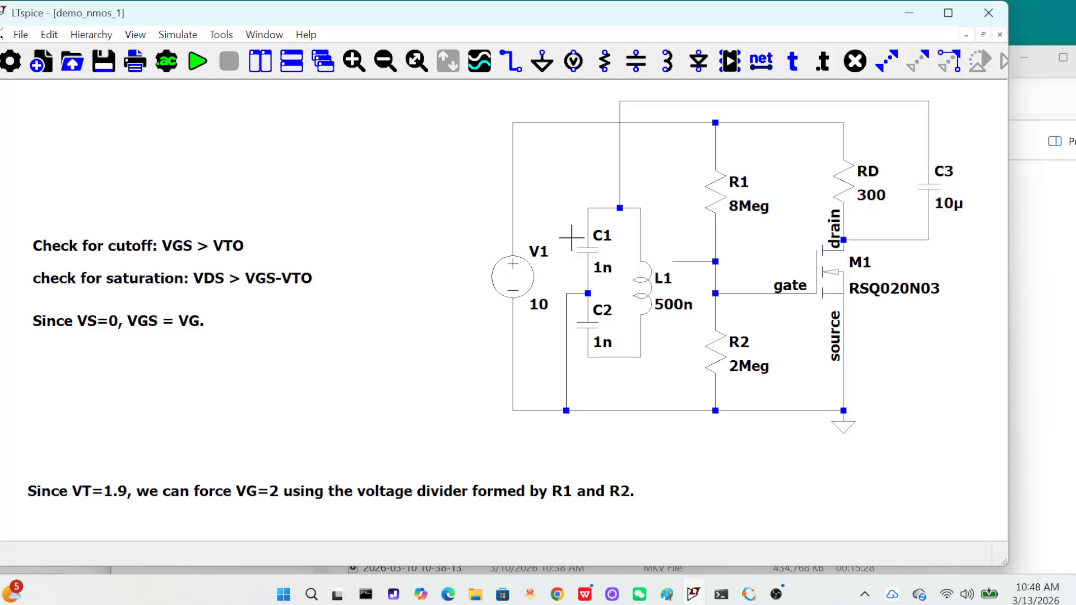
click(513, 63)
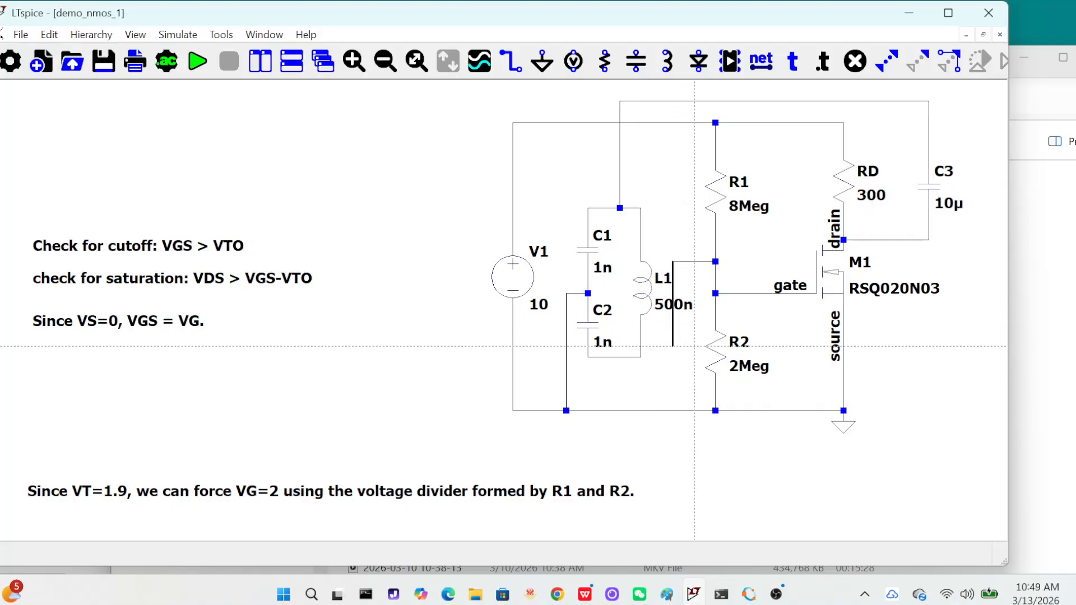
click(672, 379)
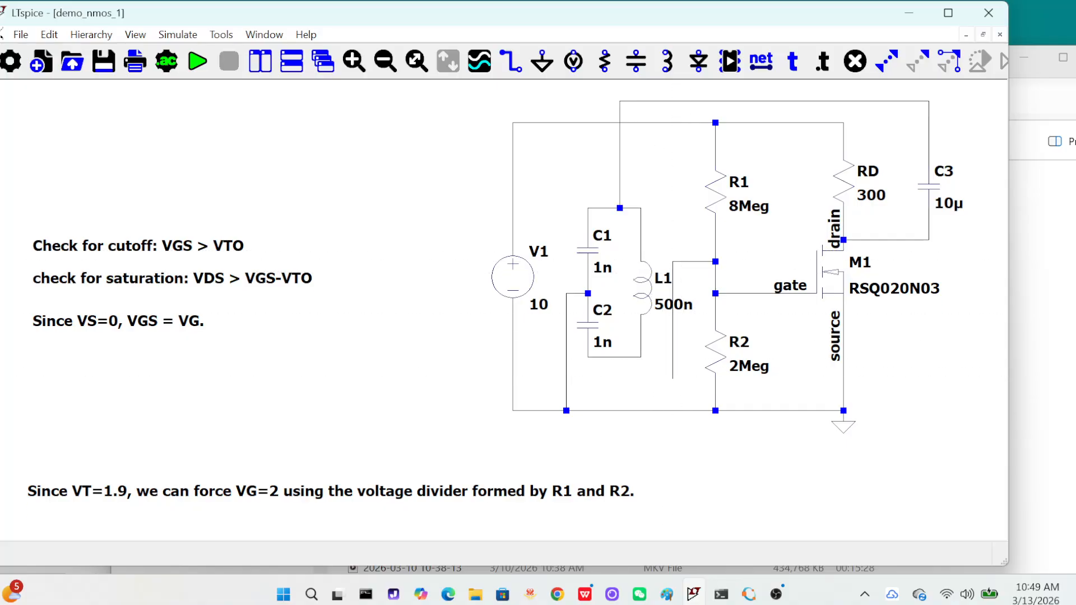
click(619, 357)
Run a transient analysis with stop time 1m, data saving from 0 and maximum timestep 10n, and plot the drain voltage.
click(198, 61)
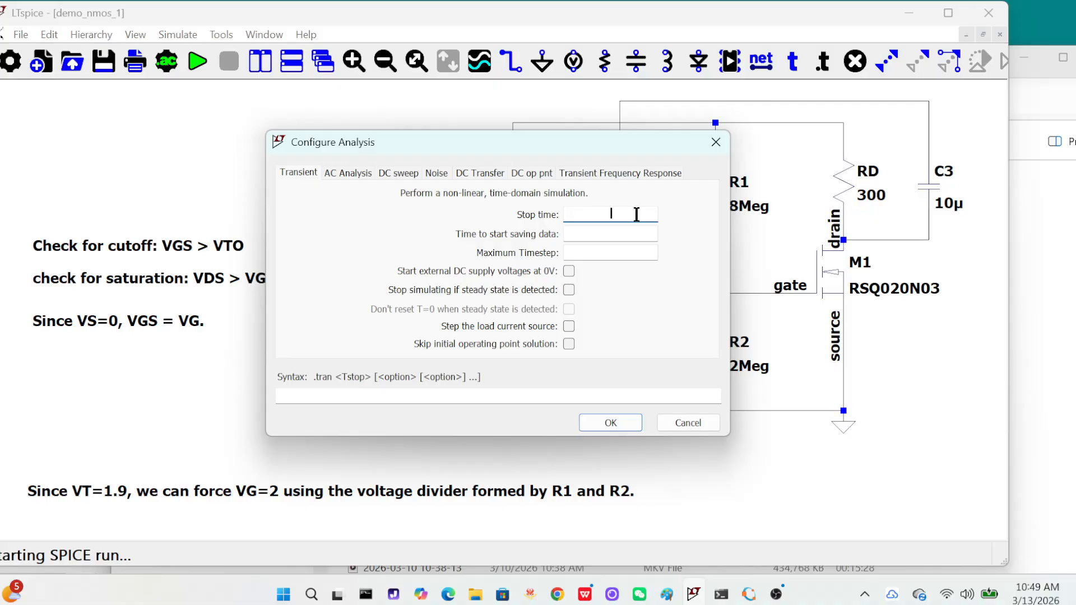
text(1m)
click(612, 230)
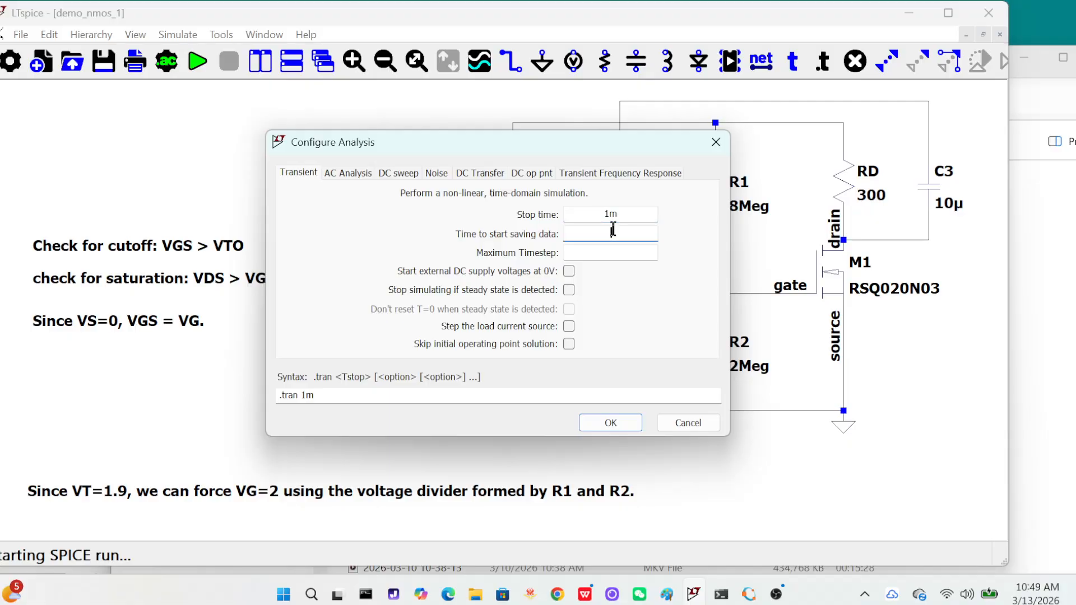
text(0)
click(616, 250)
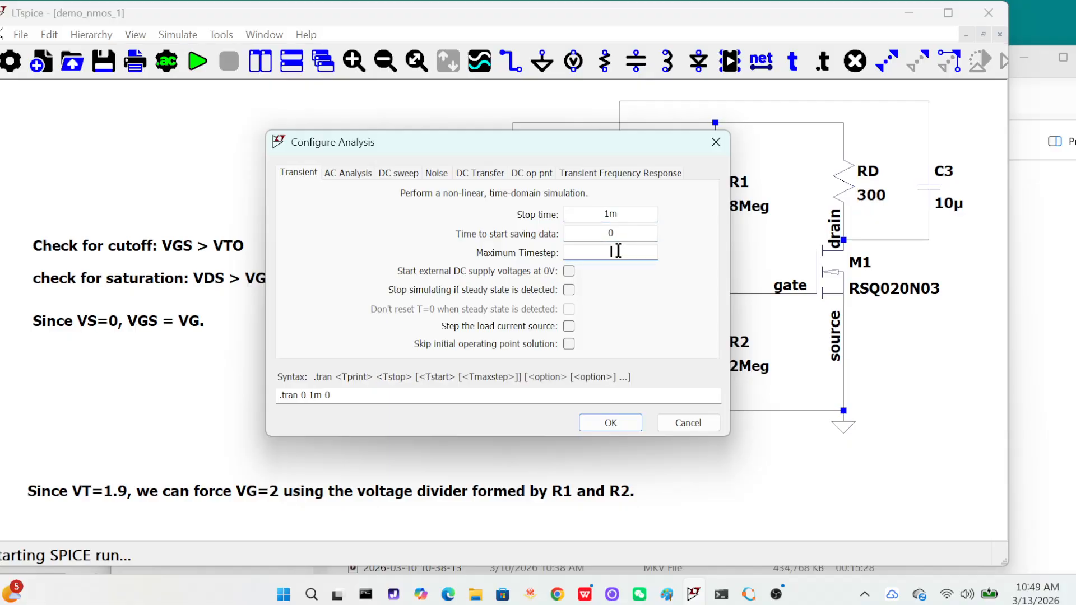
text(10n)
click(609, 423)
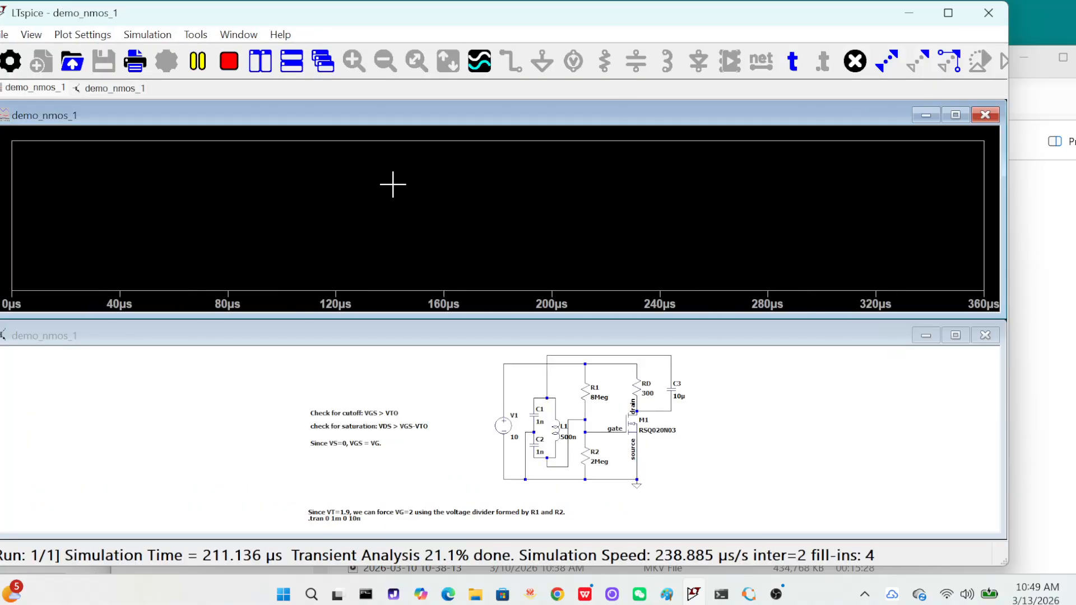
click(673, 412)
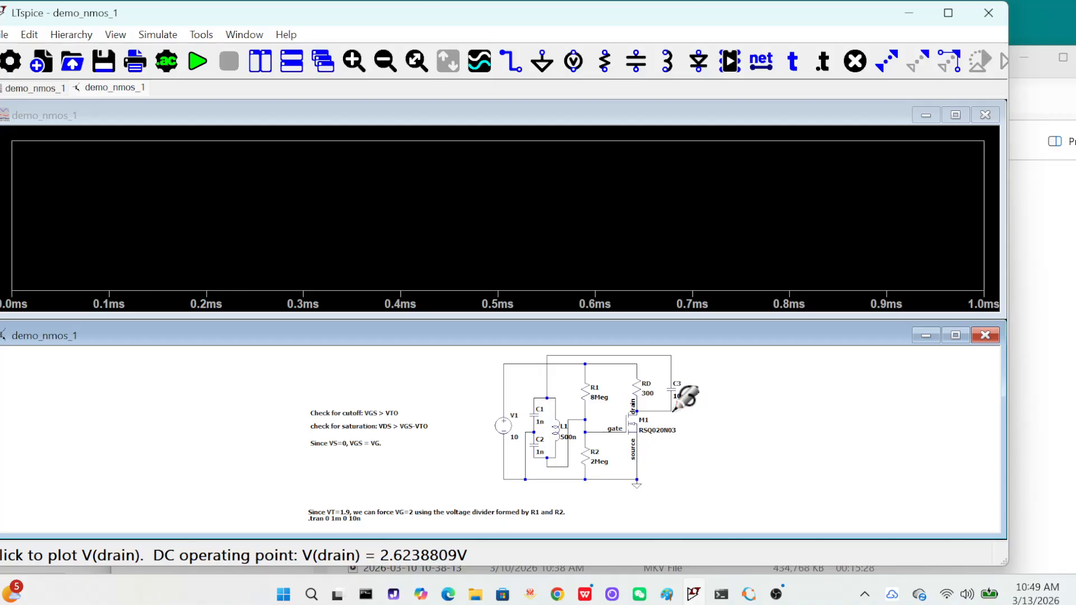
click(674, 410)
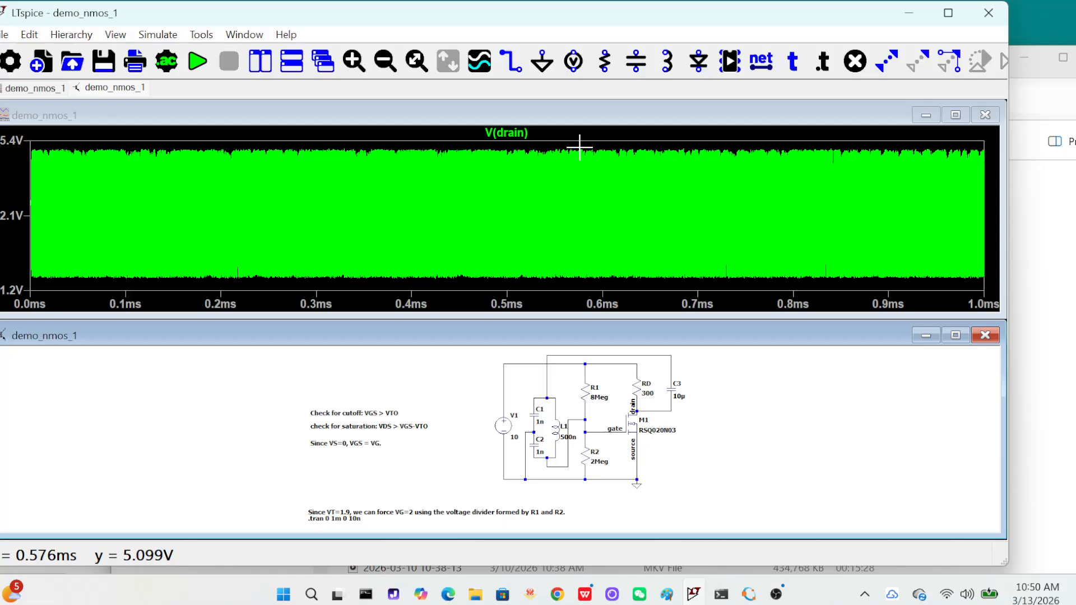
Zoom in on a few cycles of the drain voltage, measure the oscillation period, and restore the full plot range.
drag(581, 148, 613, 288)
drag(587, 148, 615, 291)
drag(604, 151, 713, 202)
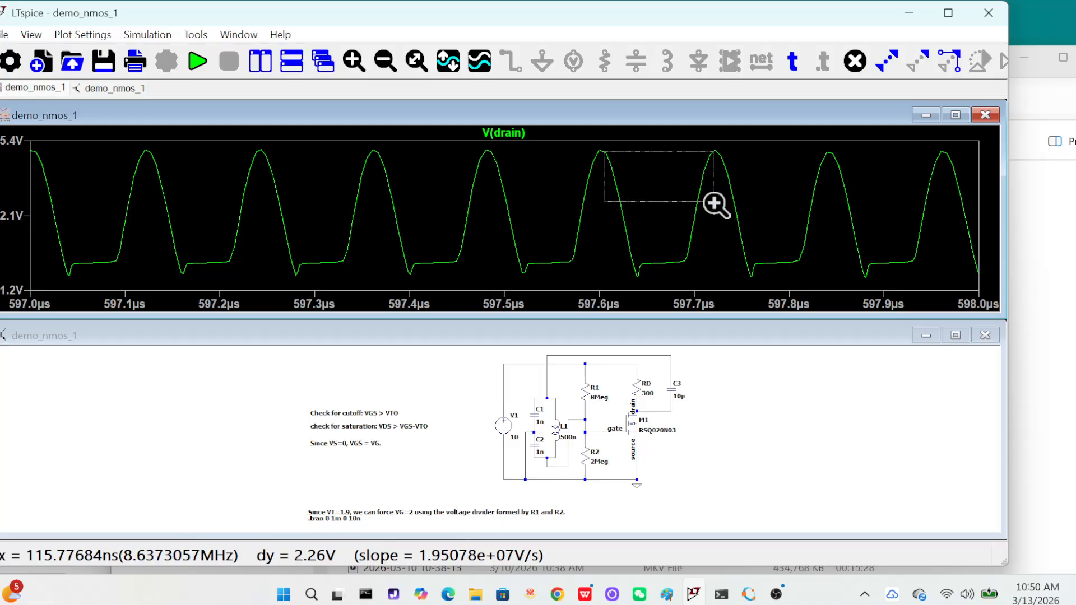
drag(714, 201, 712, 204)
right_click(634, 204)
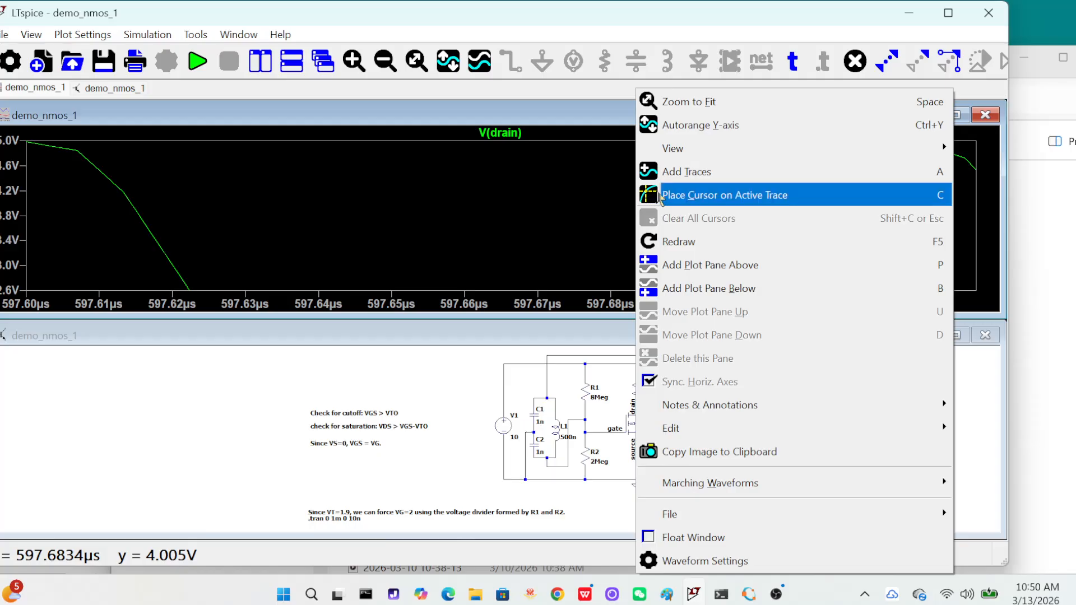
click(705, 105)
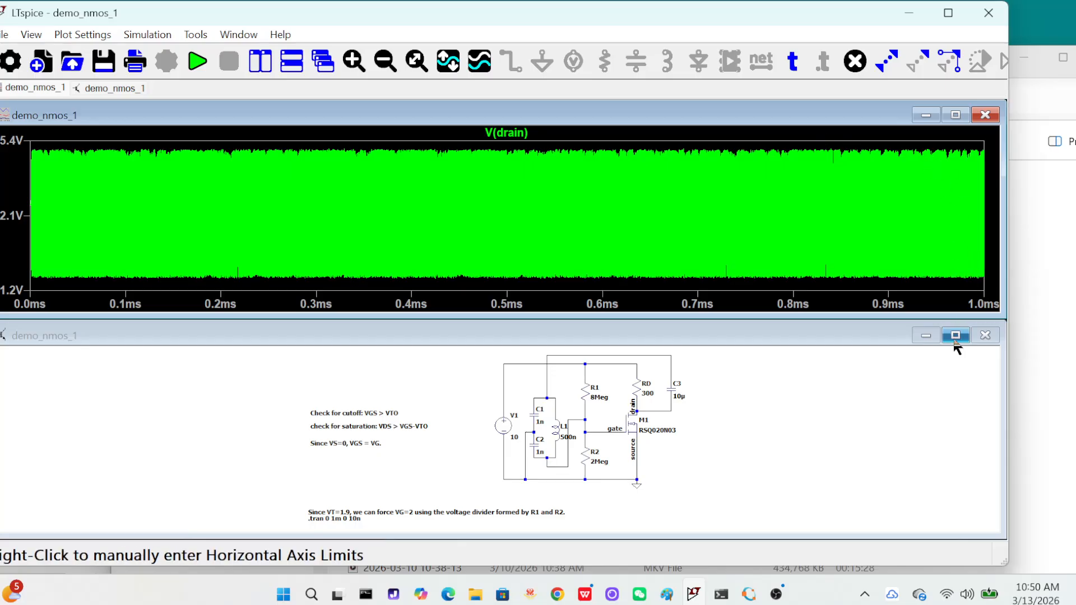
Close the waveform plot and show the schematic at full size.
click(33, 37)
mouse_move(80, 39)
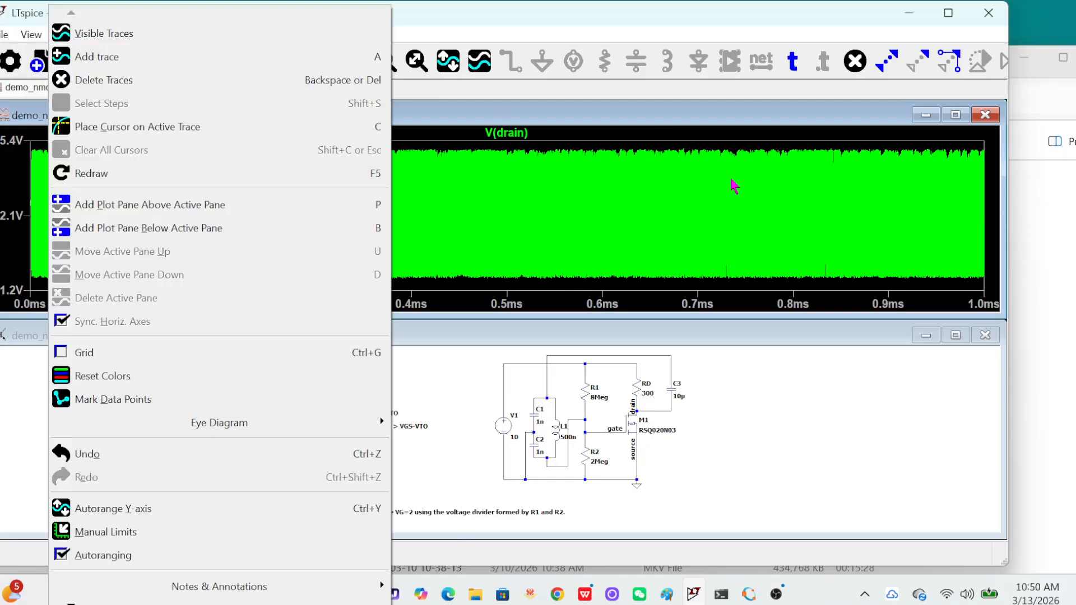
click(992, 118)
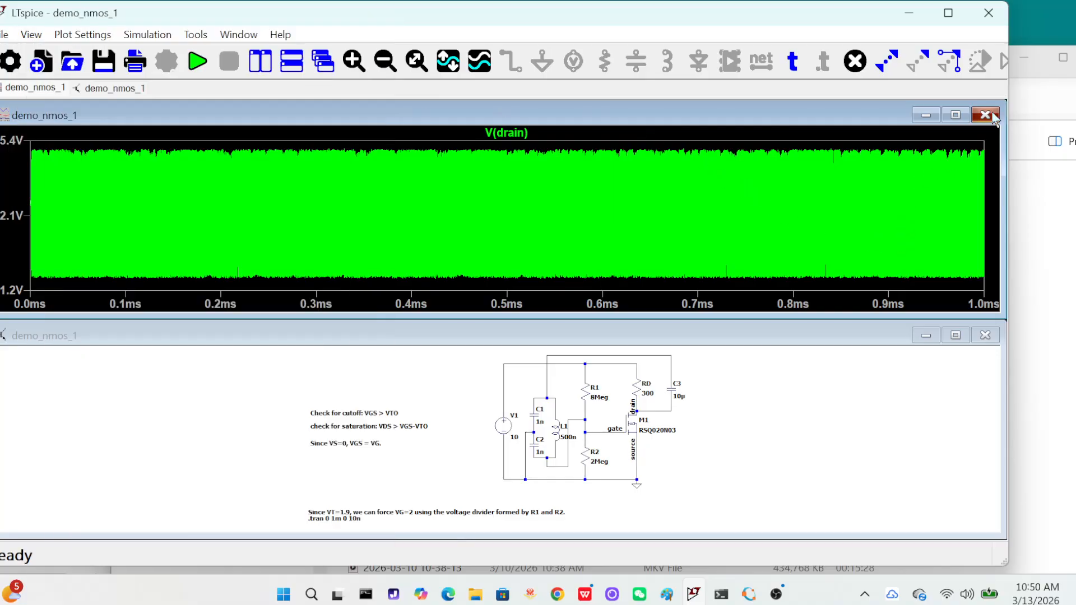
click(992, 117)
click(956, 316)
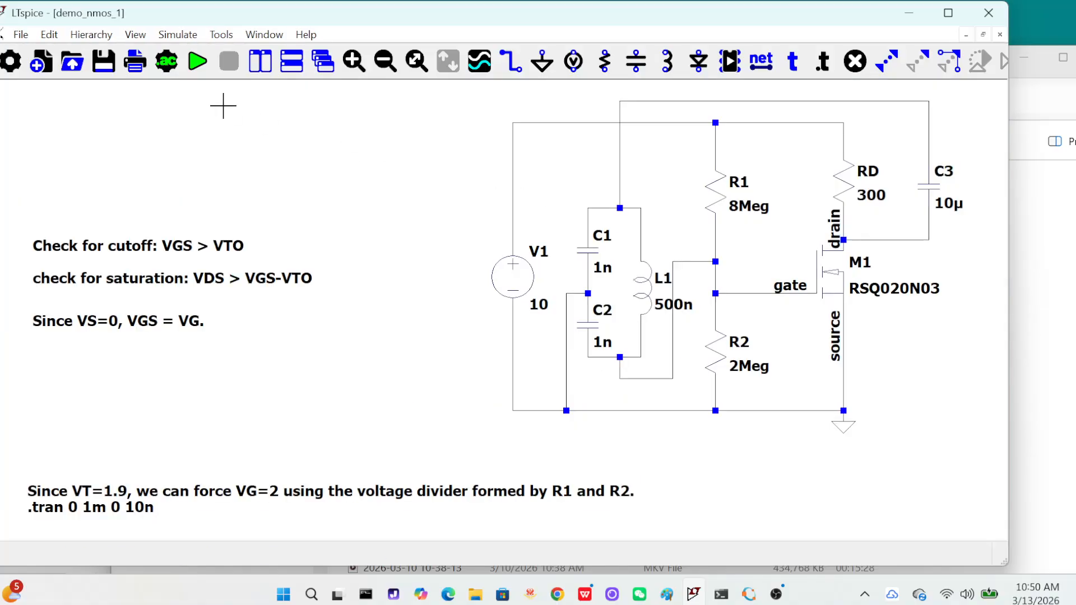
Place two vertical capacitors side by side between the text notes and voltage source V1.
click(49, 34)
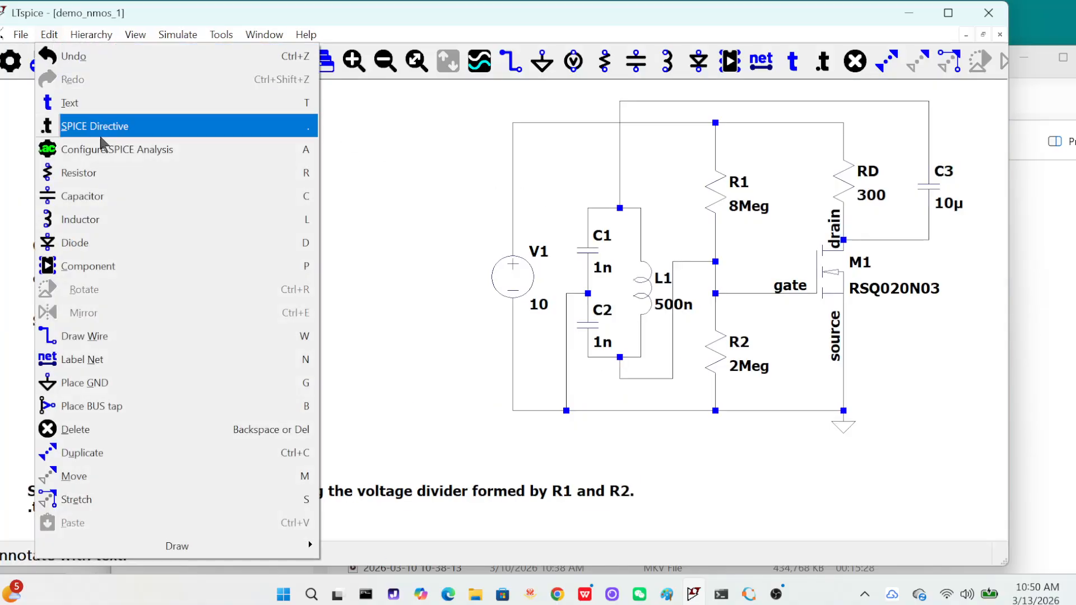
click(121, 193)
click(374, 261)
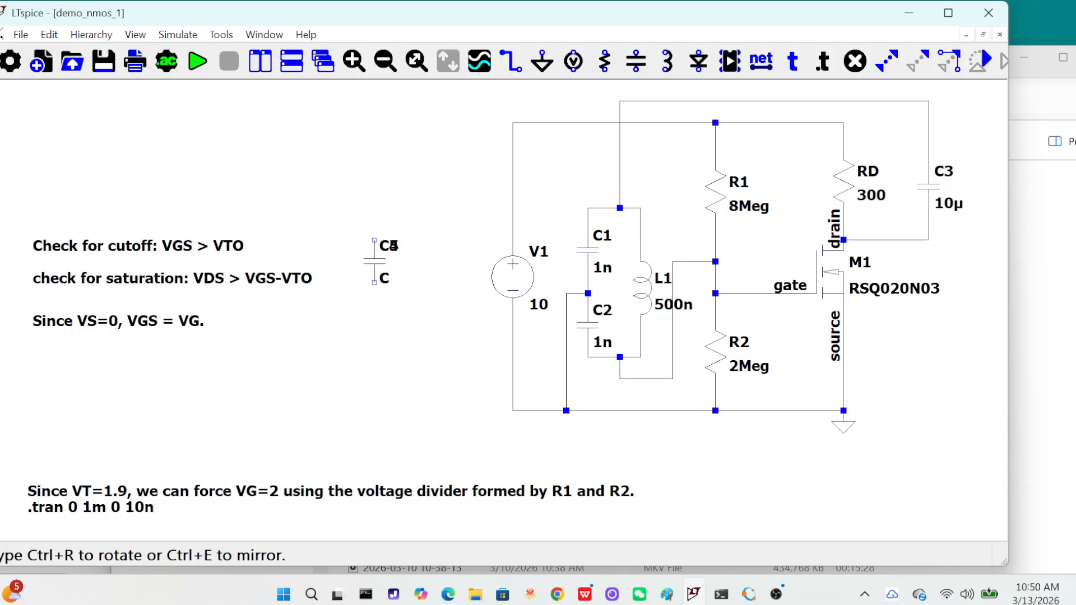
click(417, 262)
key(Escape)
Wire capacitors C4 and C5 in parallel with V1, between the supply rail and the ground rail.
click(511, 61)
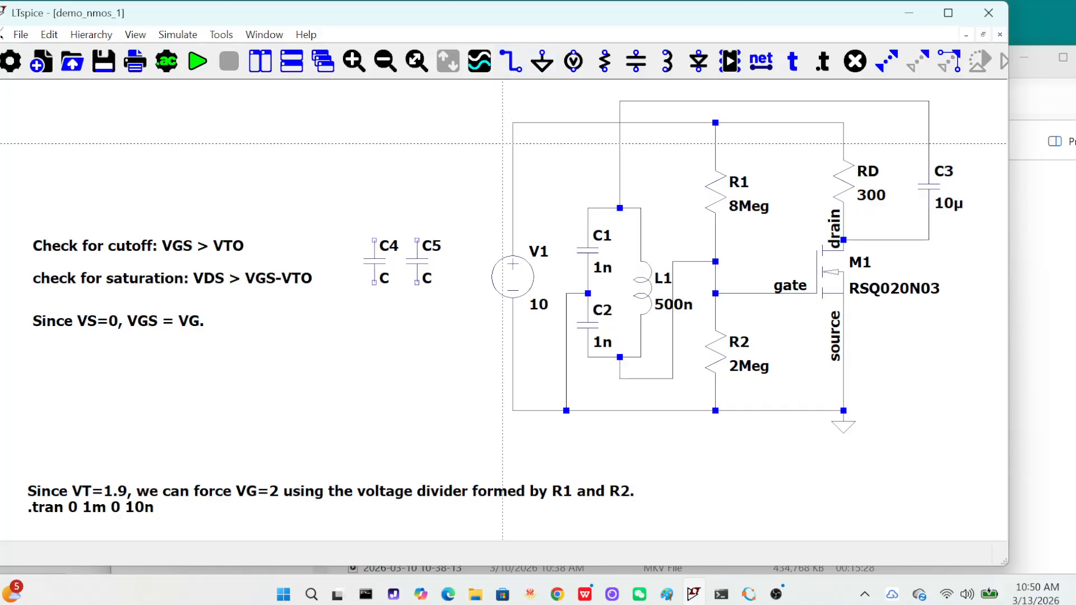
click(513, 122)
click(374, 122)
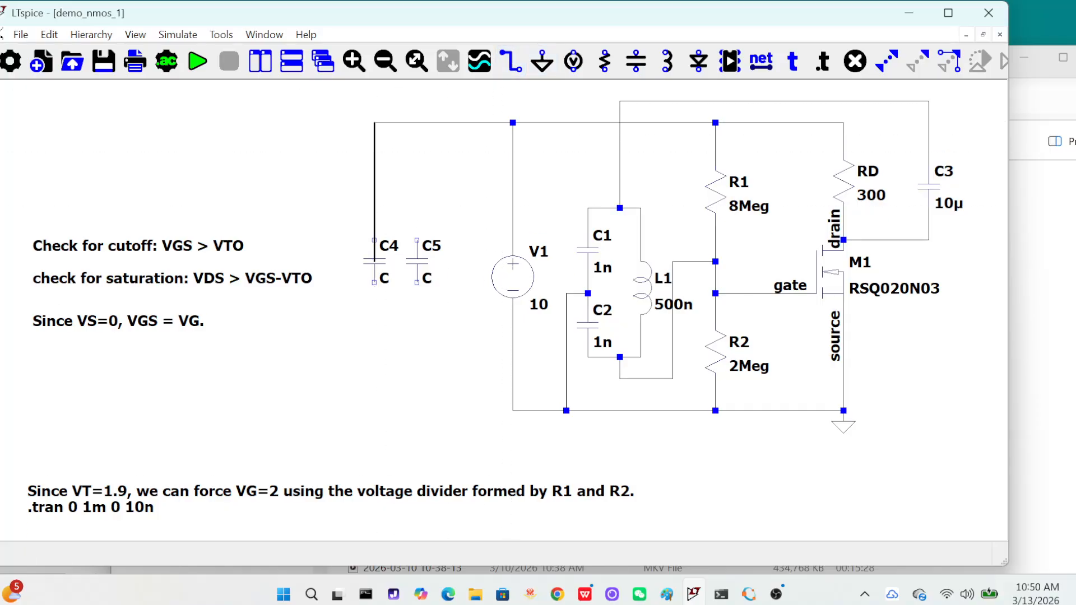
click(375, 411)
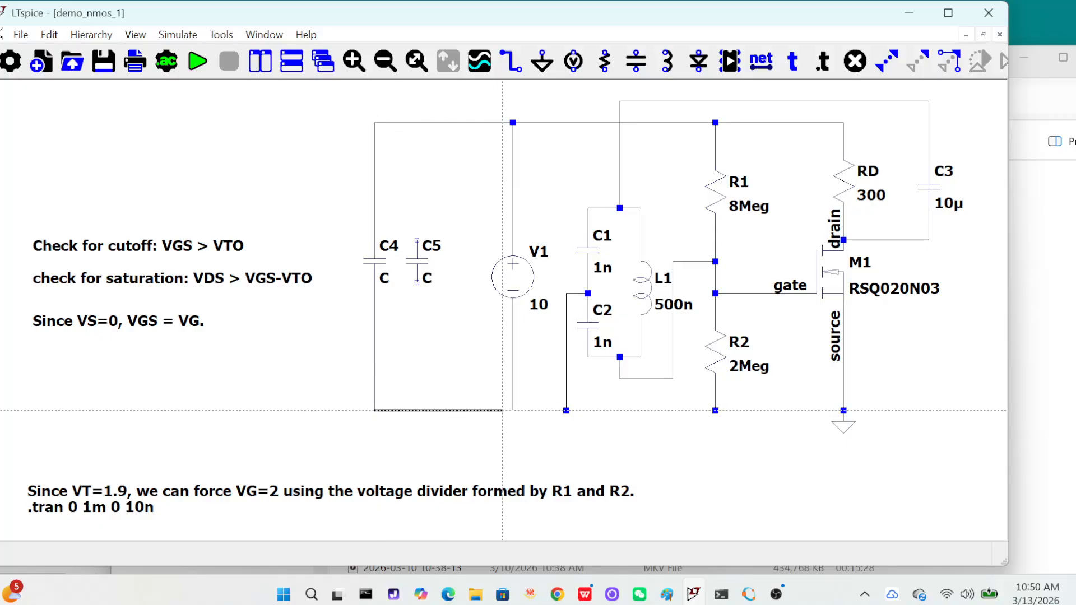
click(513, 411)
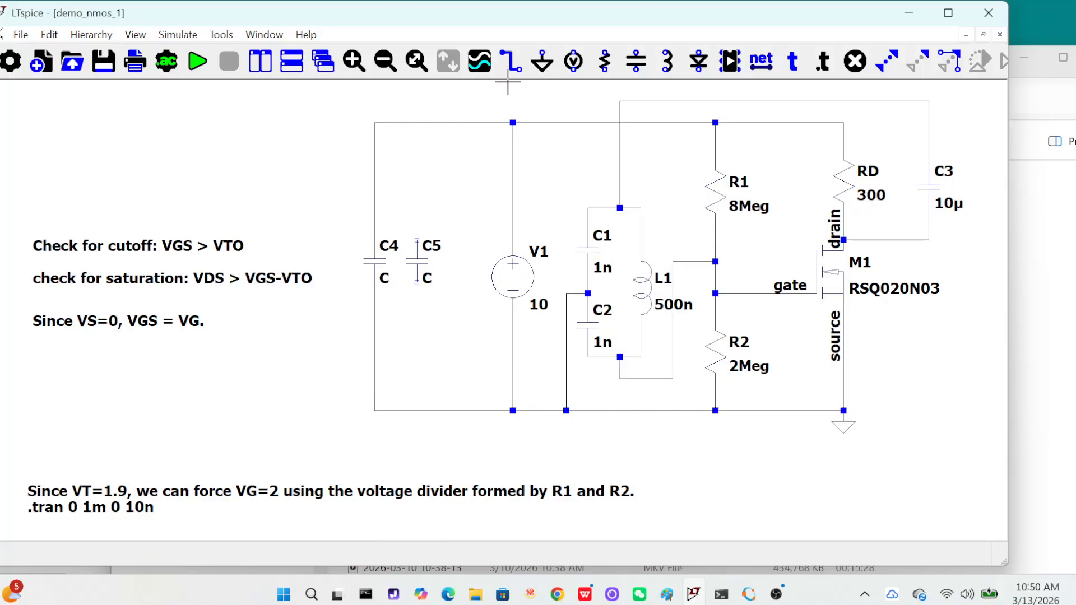
click(417, 240)
click(417, 122)
click(417, 283)
click(424, 411)
key(Escape)
Set C4 to 1p and C5 to 10p, and rerun the transient simulation to plot the drain voltage.
right_click(379, 261)
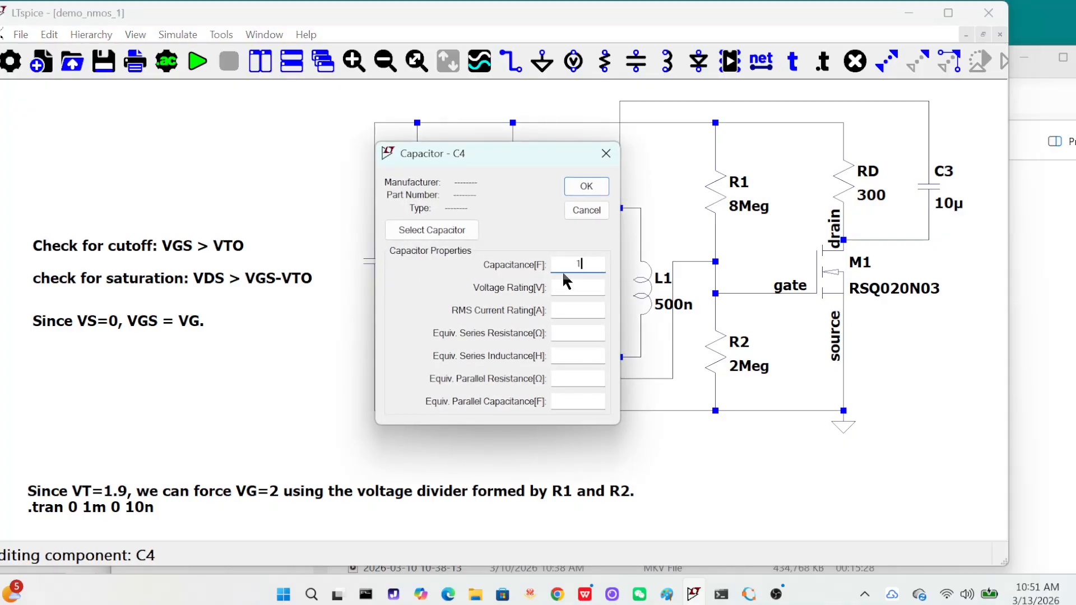
click(586, 186)
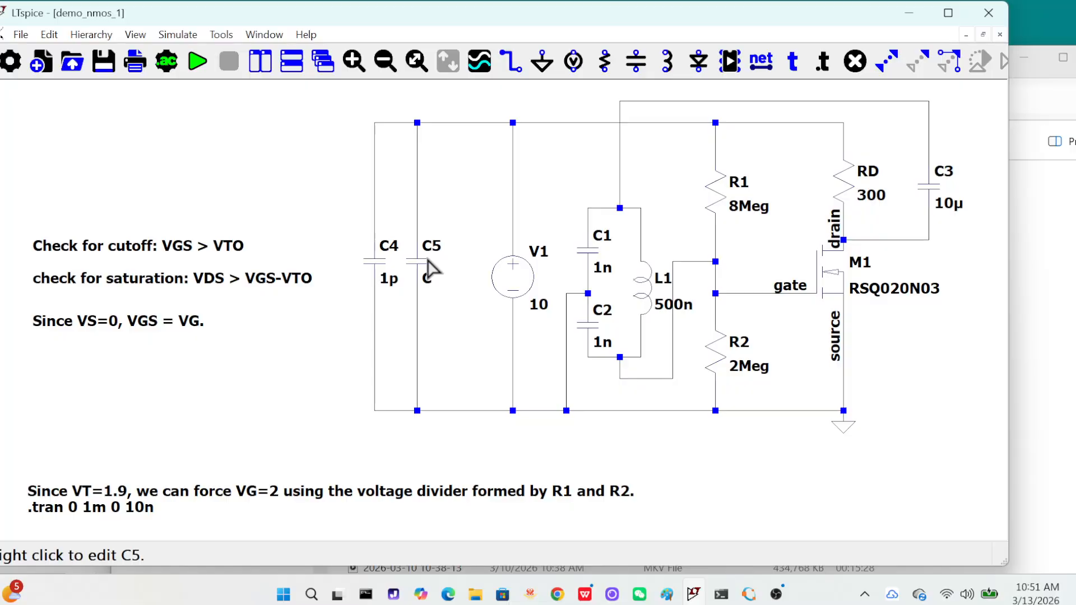
right_click(429, 264)
text(10p)
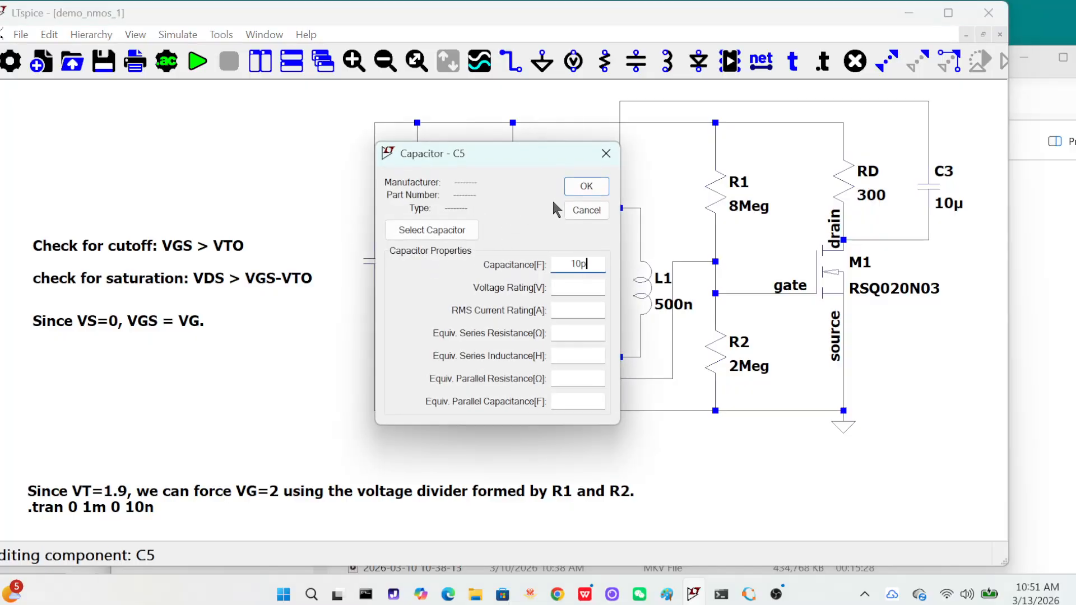
click(602, 189)
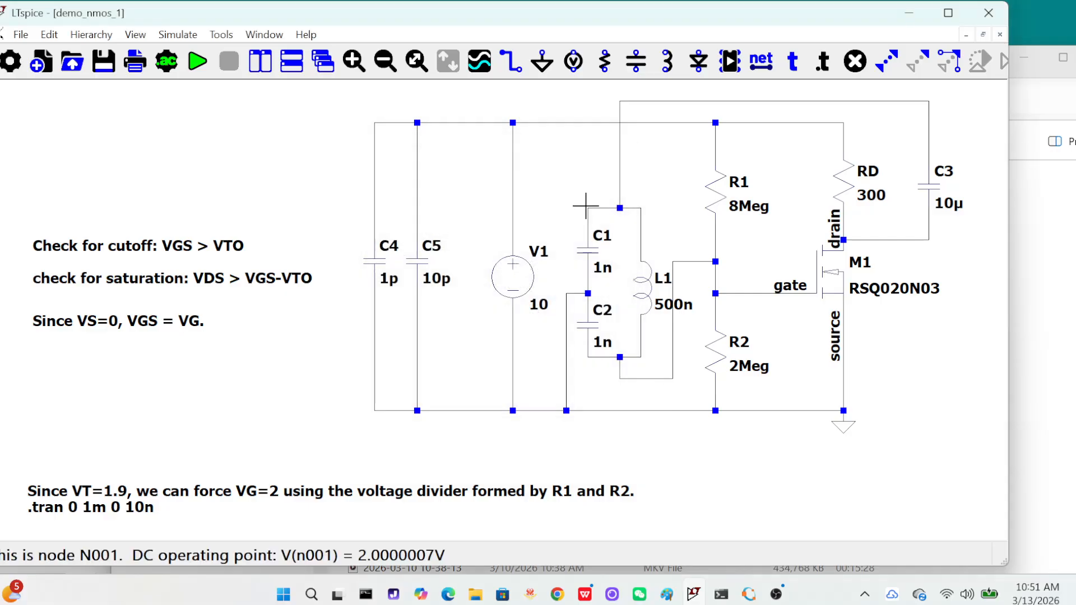
click(202, 66)
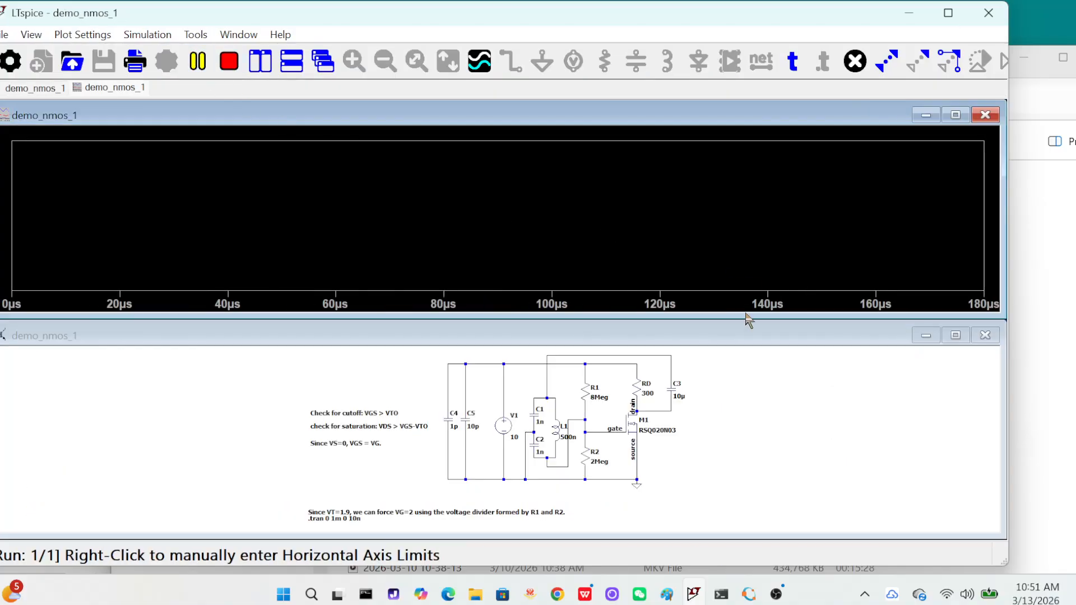
click(671, 411)
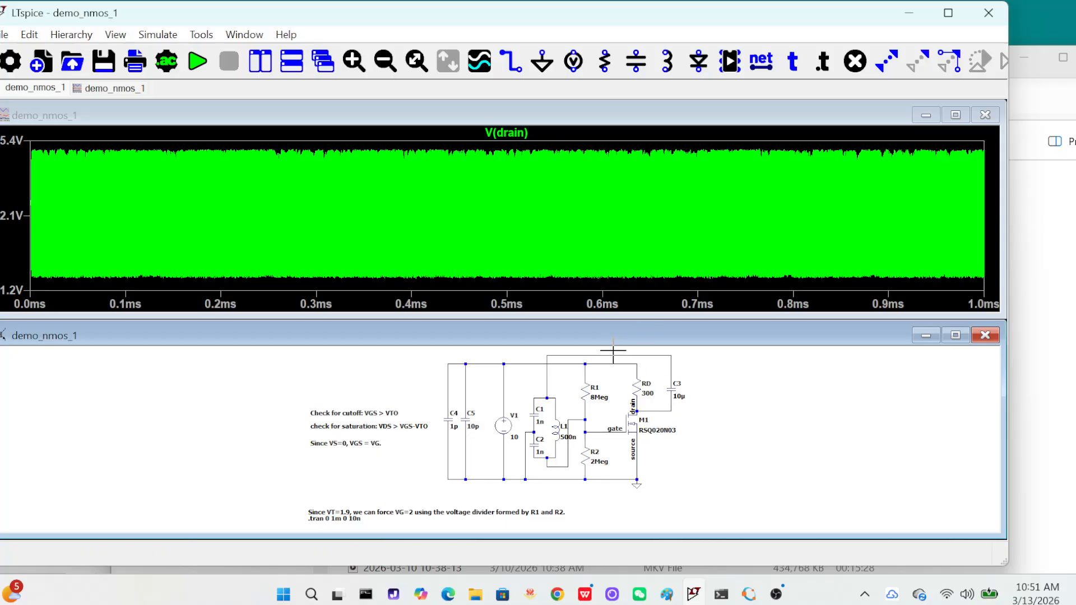
Insert a horizontal inductor in the supply rail between V1 and R1.
click(29, 34)
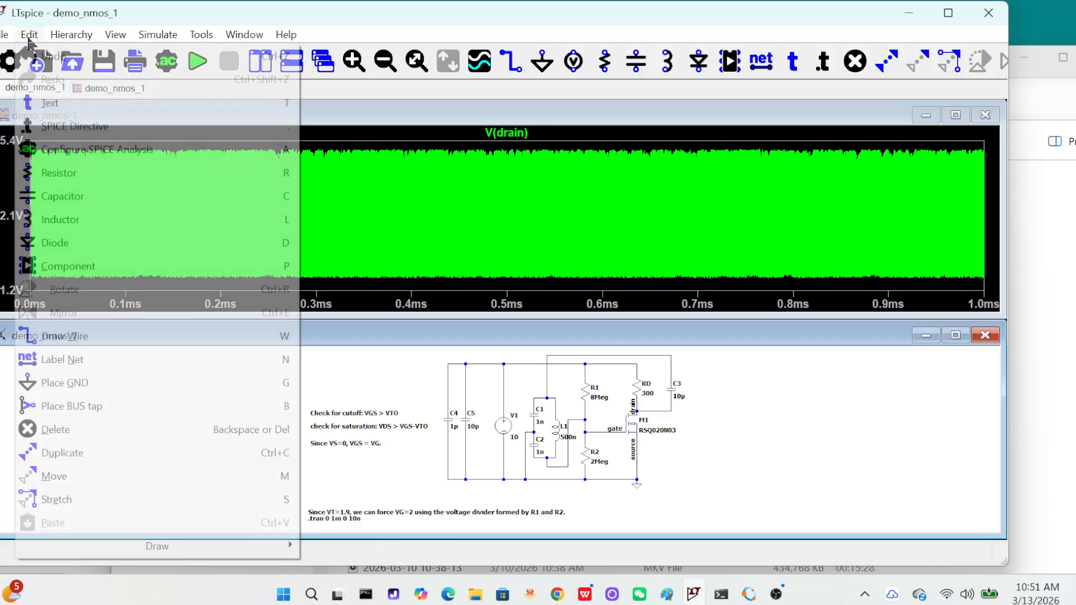
click(73, 219)
key(ctrl+r)
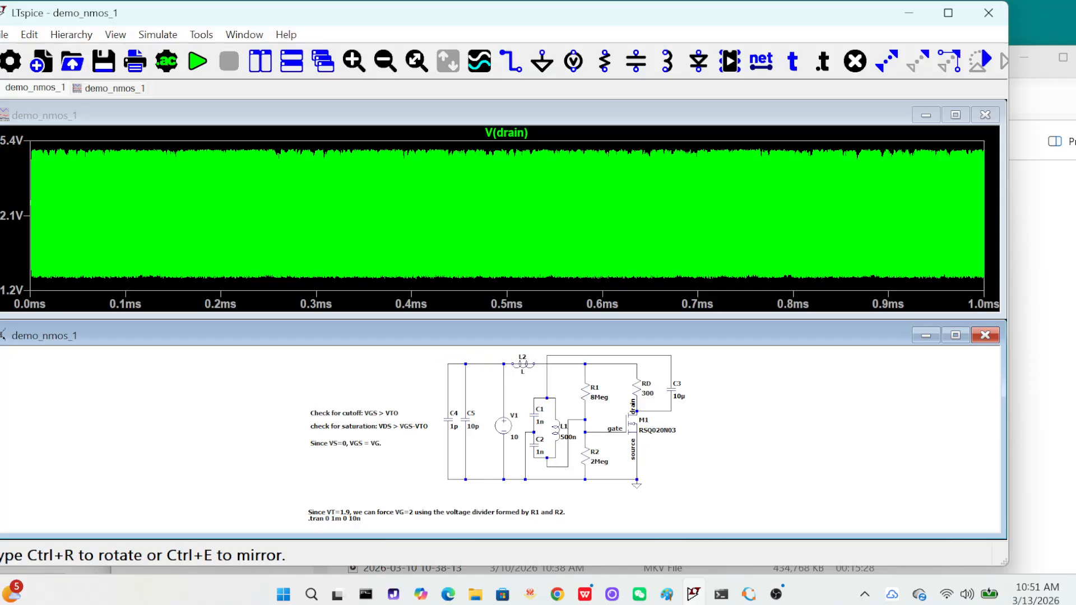
click(523, 364)
Set the inductance of L2 to 10n.
right_click(525, 369)
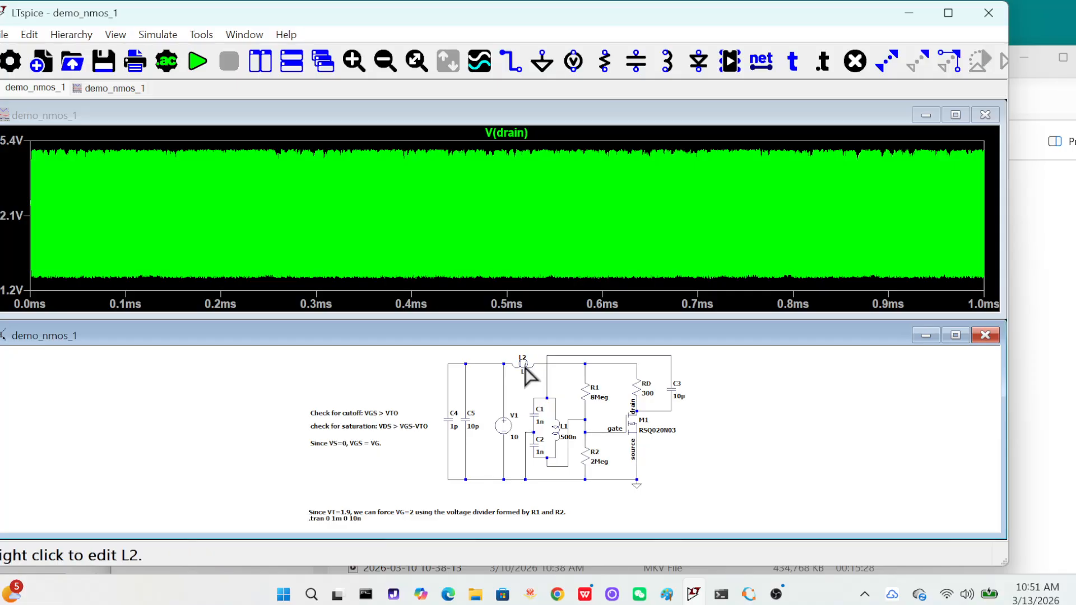
right_click(526, 370)
text(1)
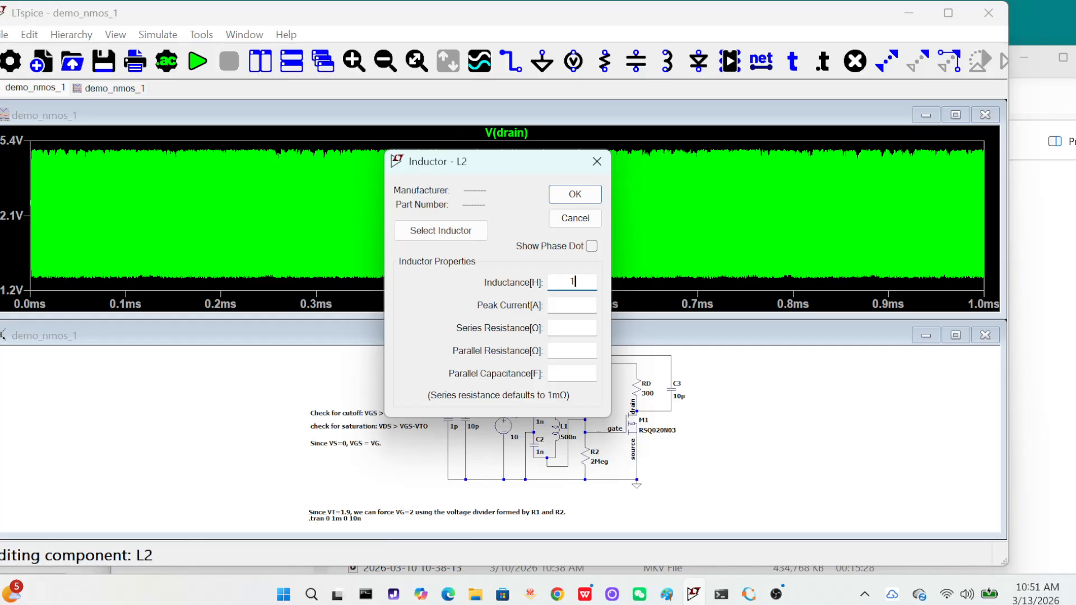
text(0n)
click(577, 195)
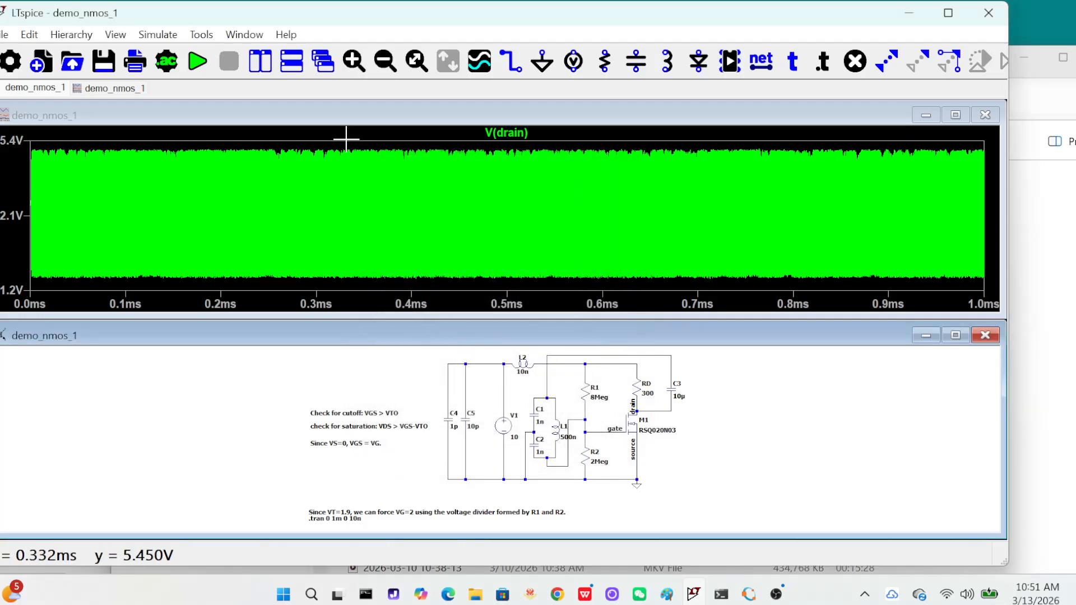
Delete the supply wire between C5 and V1, wire C4 and C5 to the R1 side of L2, and rerun the simulation.
click(32, 37)
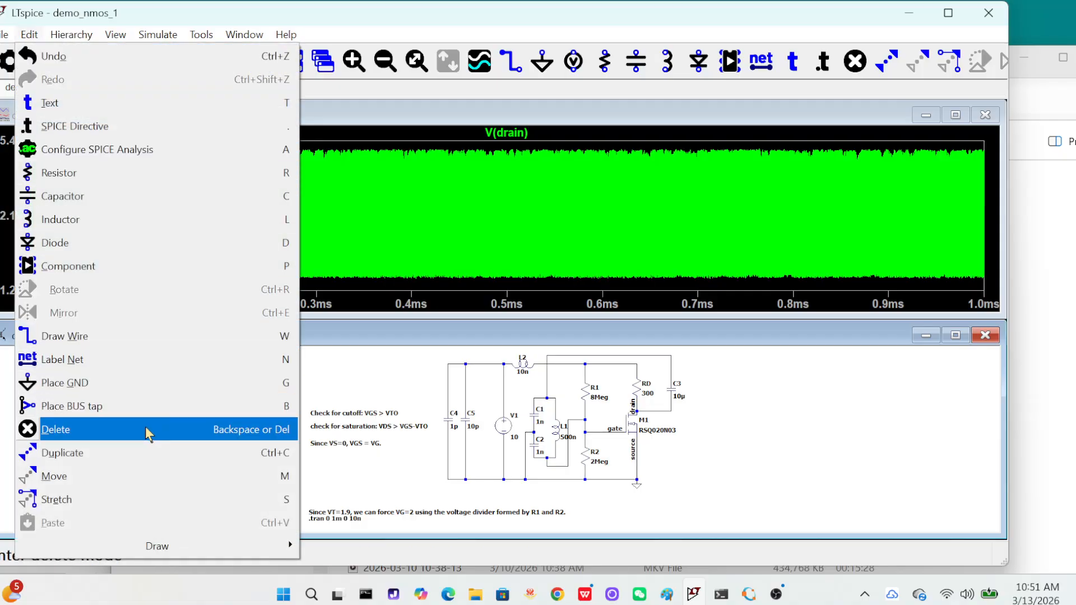
click(148, 430)
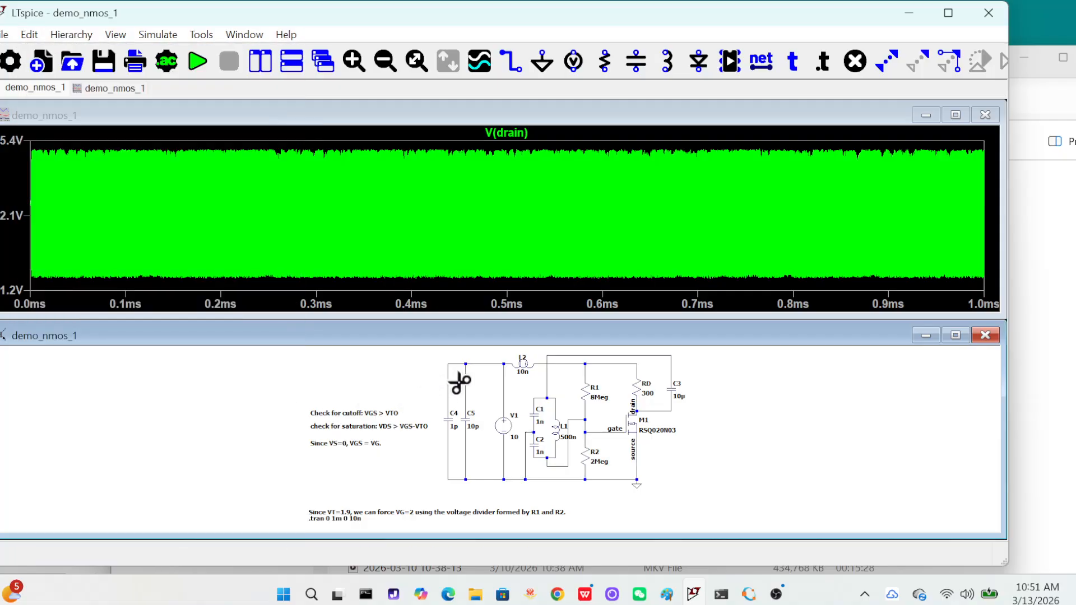
click(487, 364)
click(543, 365)
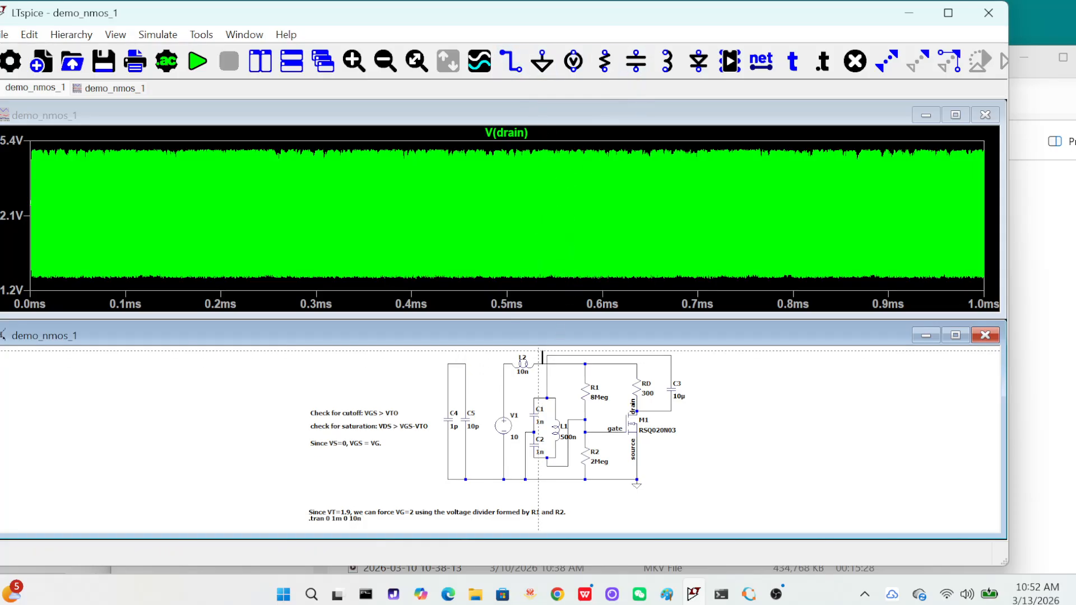
click(466, 365)
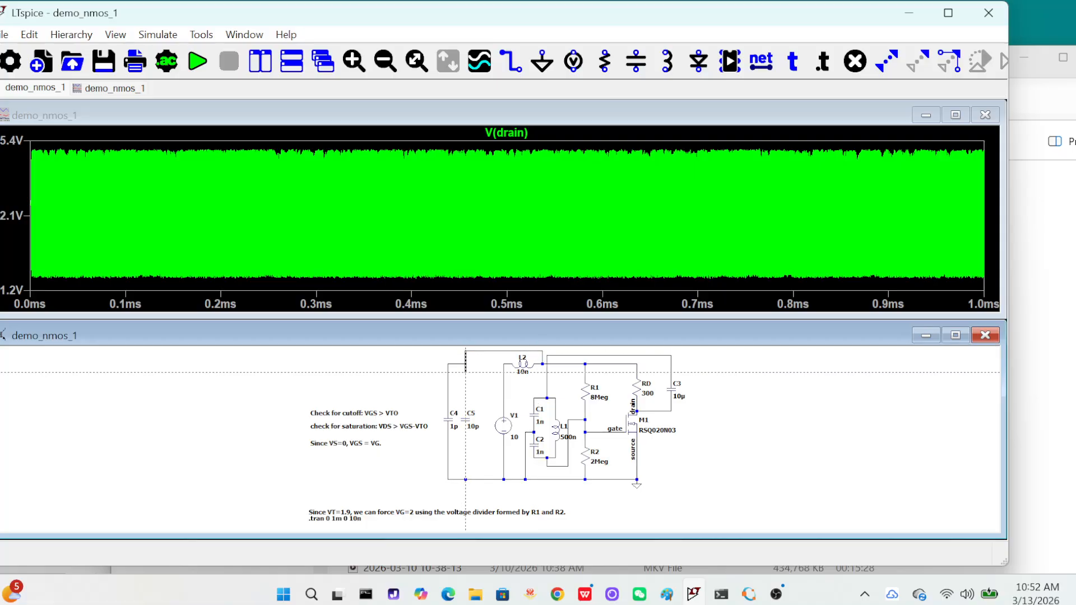
click(198, 63)
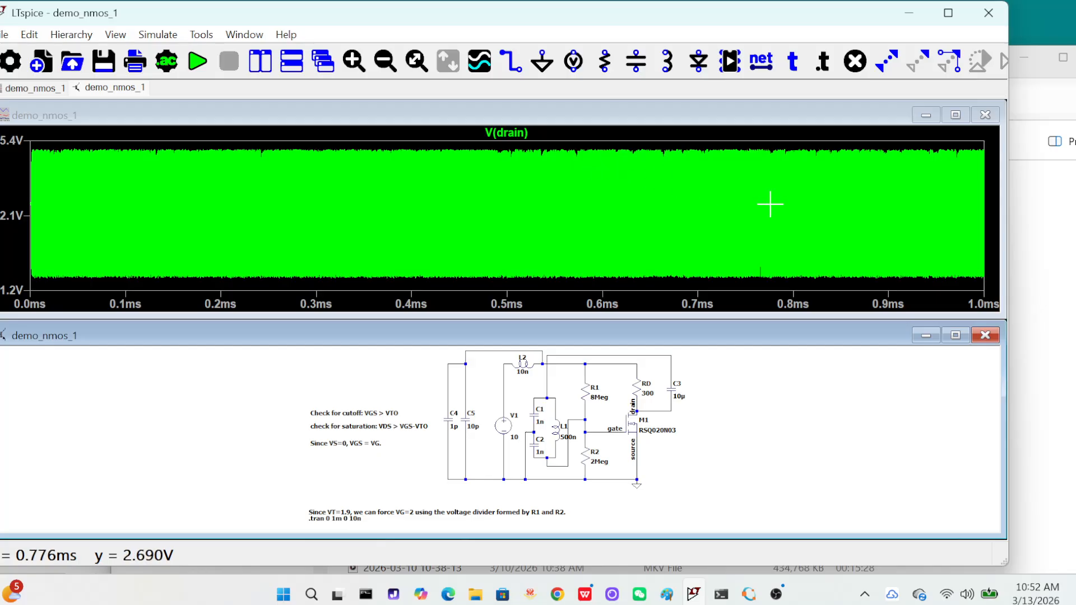
Set the capacitance of C5 to 100p and rerun the transient simulation.
right_click(466, 419)
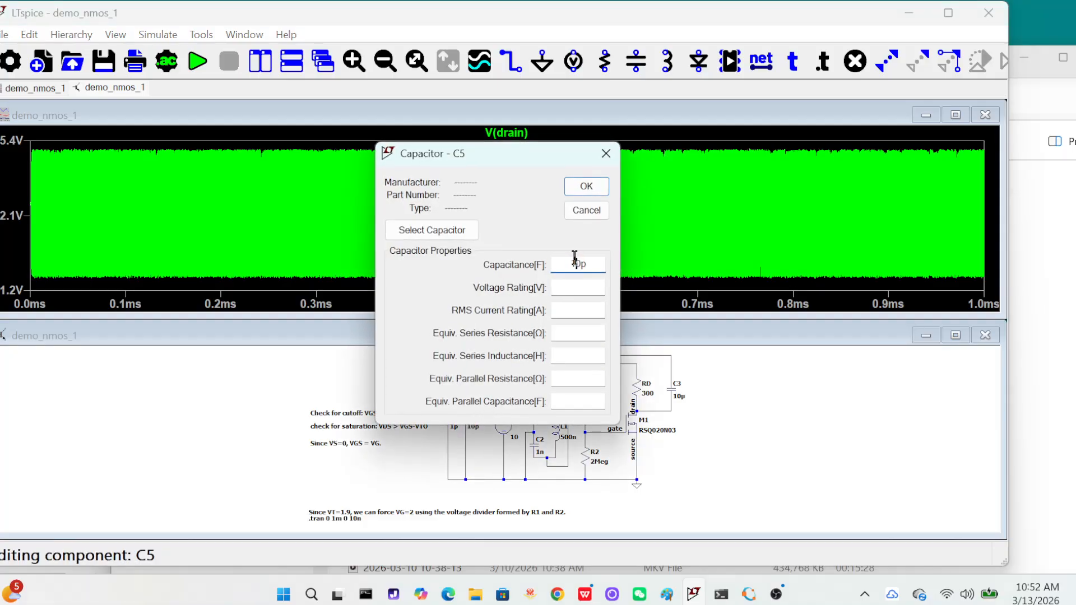
click(585, 187)
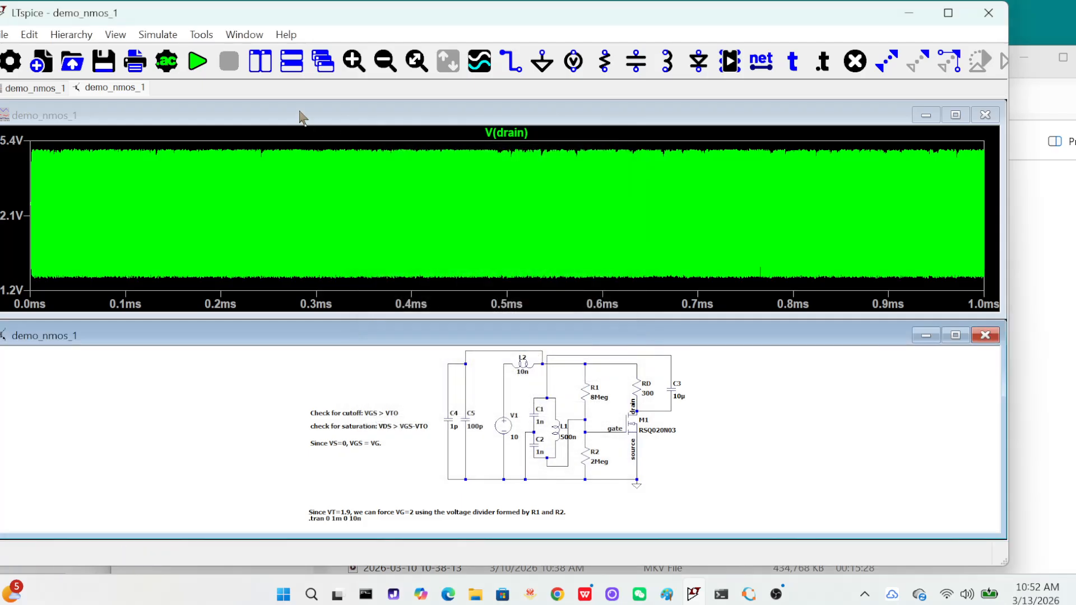
click(196, 60)
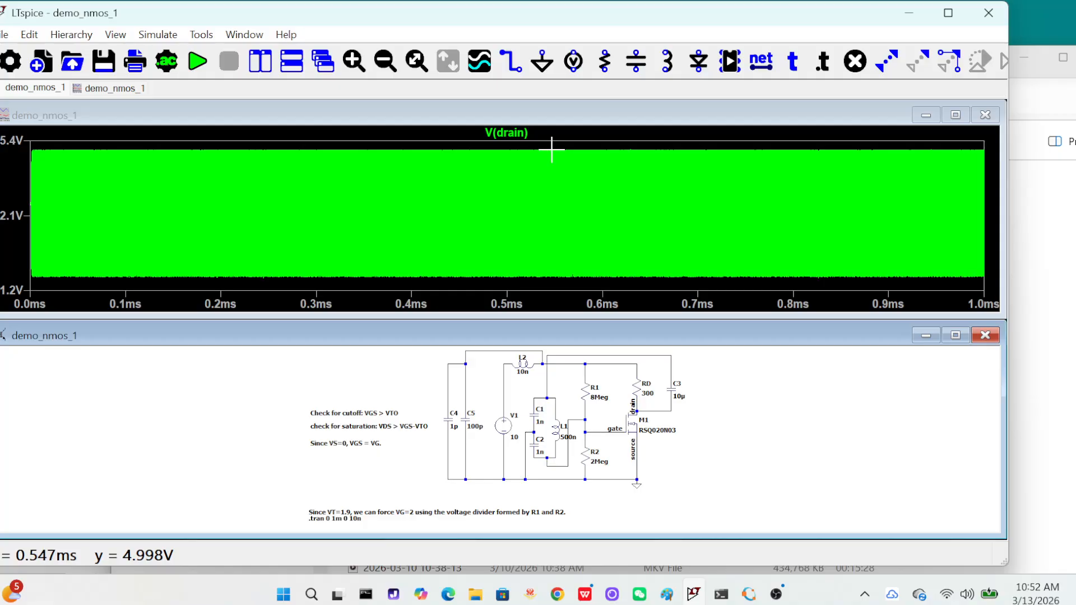
Zoom in on the drain waveform near 572 µs to measure the period between adjacent peaks, and restore the full plot range.
drag(551, 148, 593, 279)
drag(564, 147, 604, 284)
drag(587, 148, 637, 202)
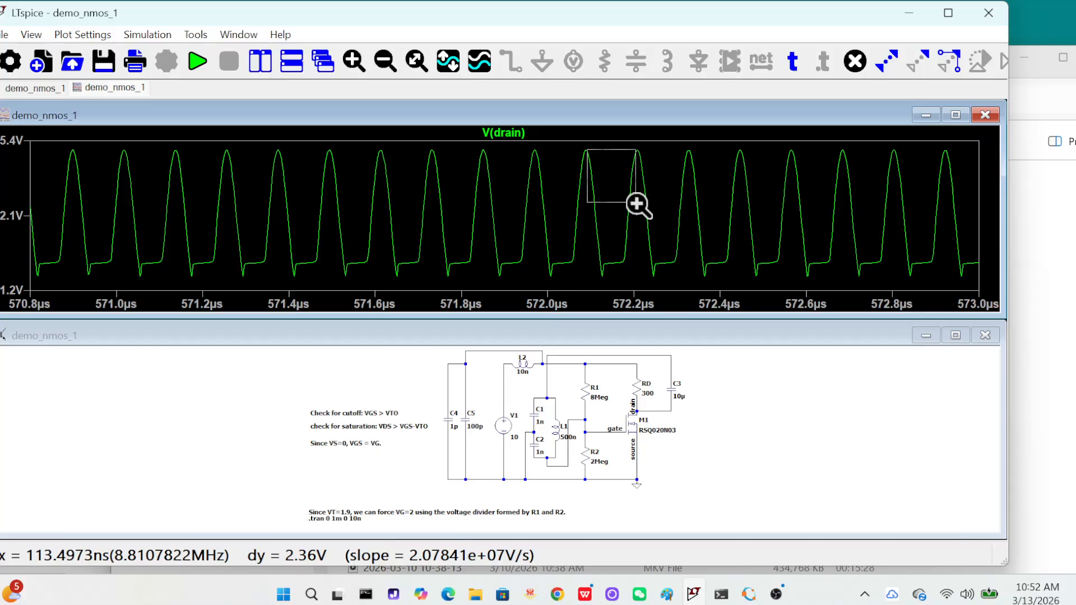
drag(636, 202, 635, 202)
right_click(606, 201)
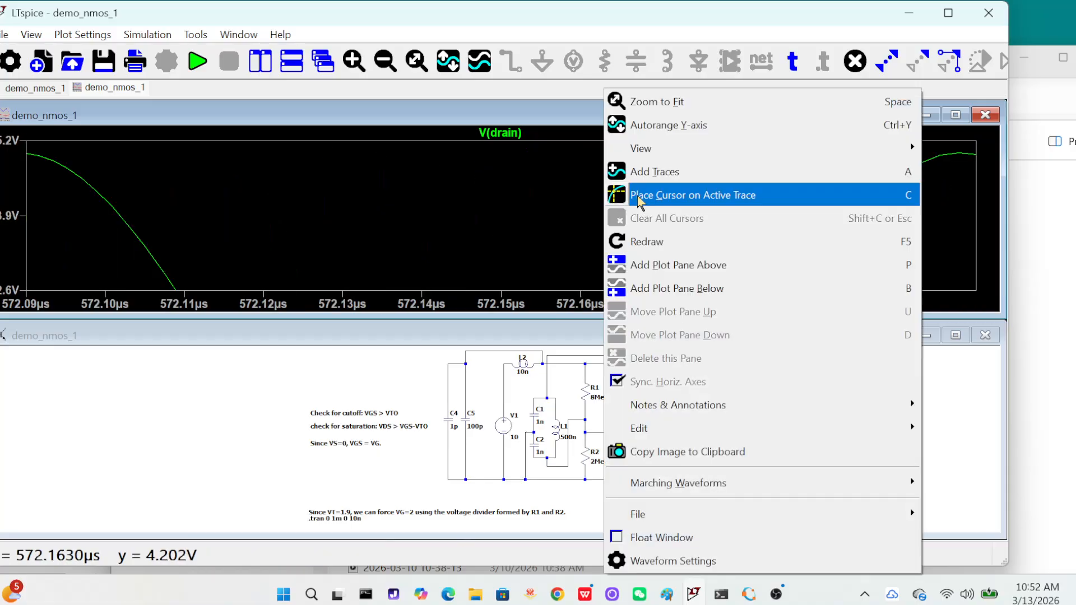
click(654, 107)
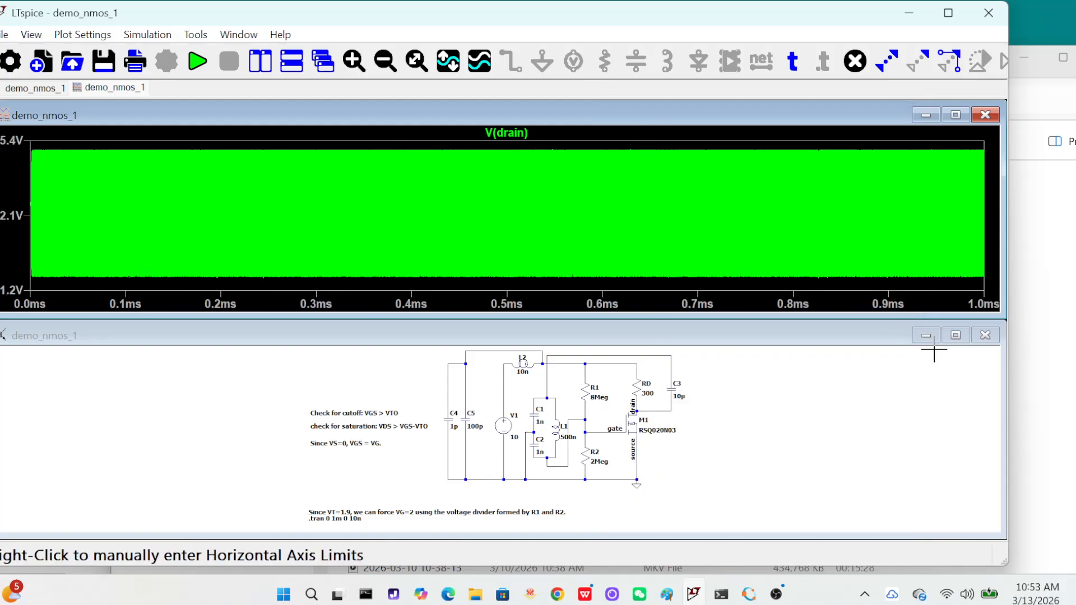
Maximize the schematic and fit the whole oscillator circuit to the view for a final review.
click(956, 335)
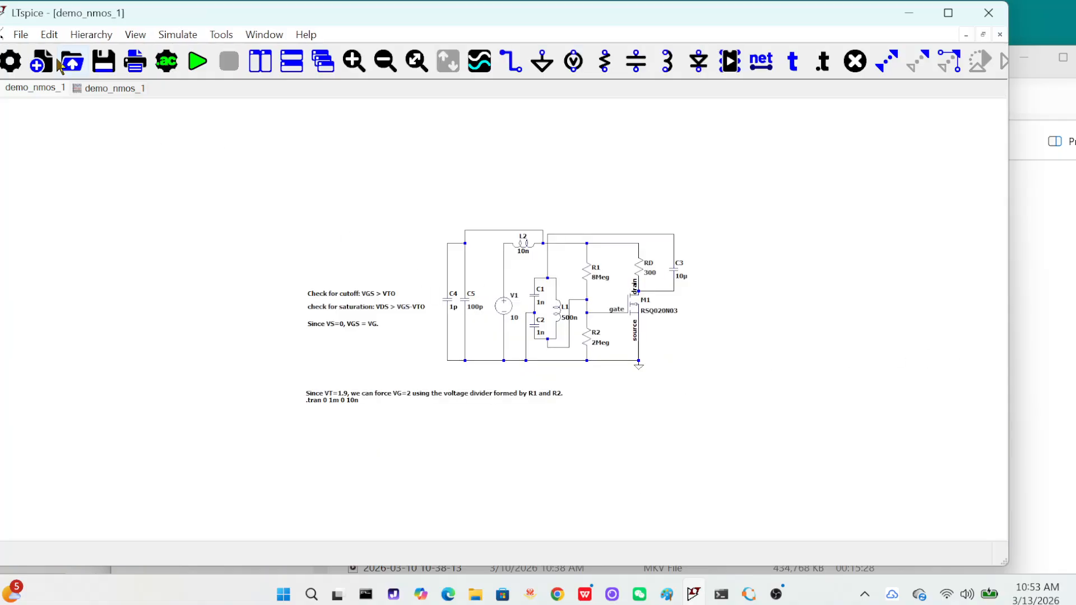
click(136, 34)
click(177, 102)
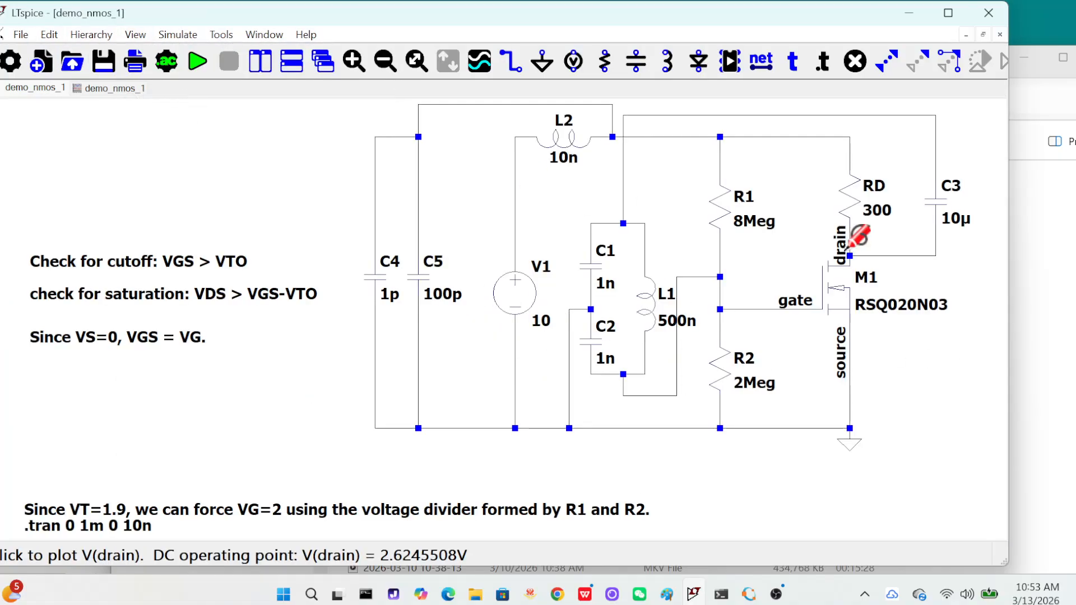
mouse_move(787, 291)
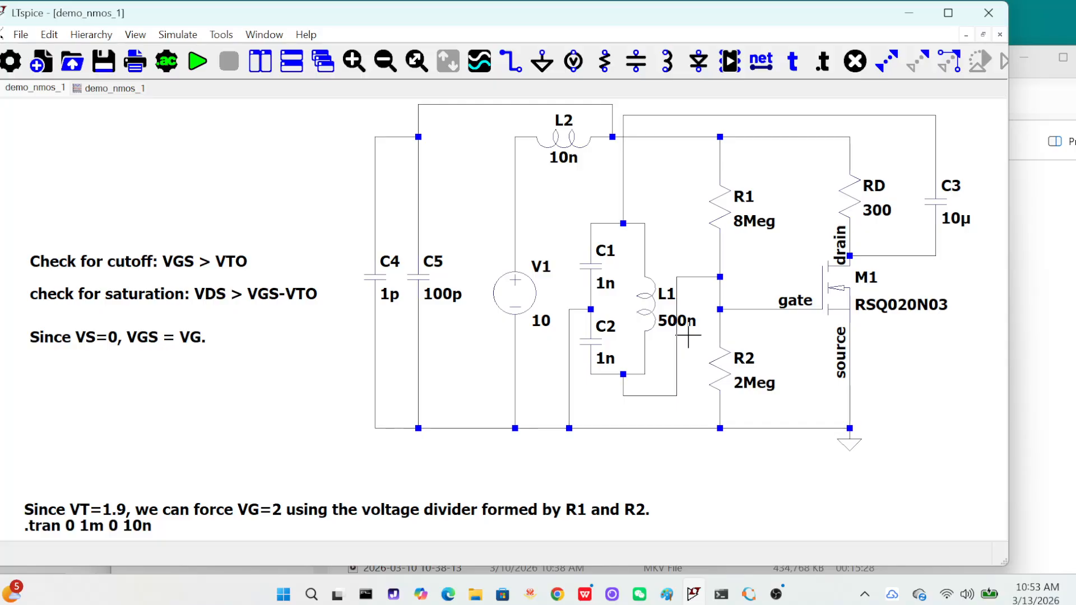
mouse_move(778, 601)
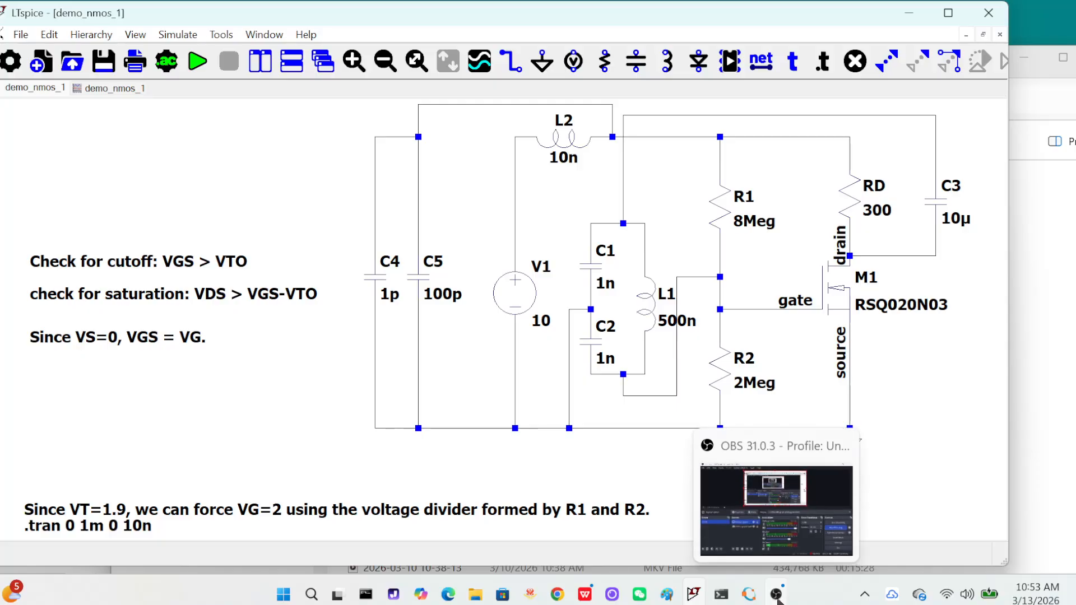
click(777, 596)
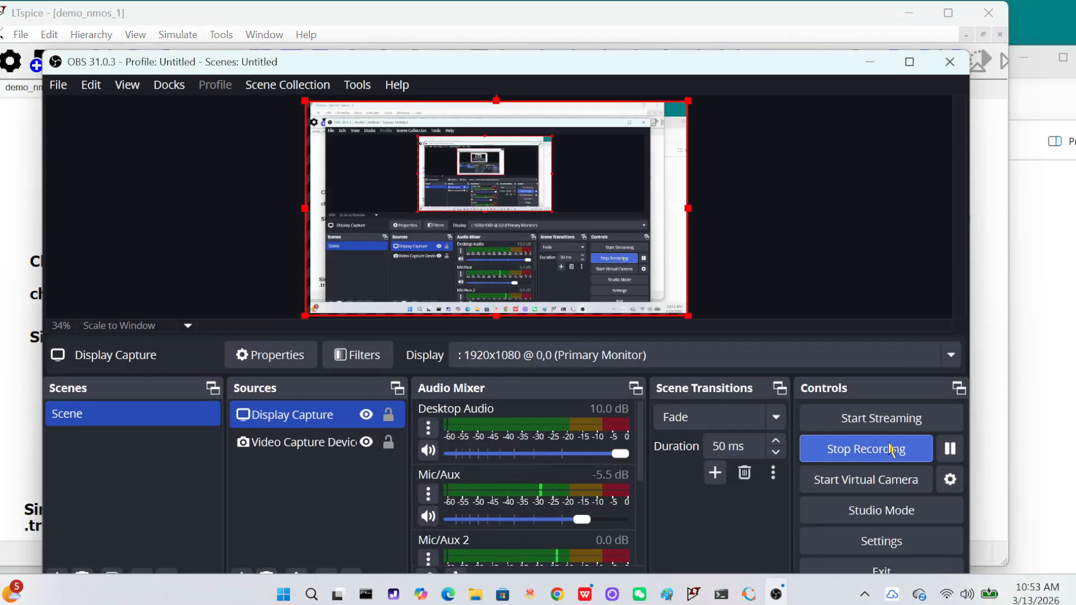